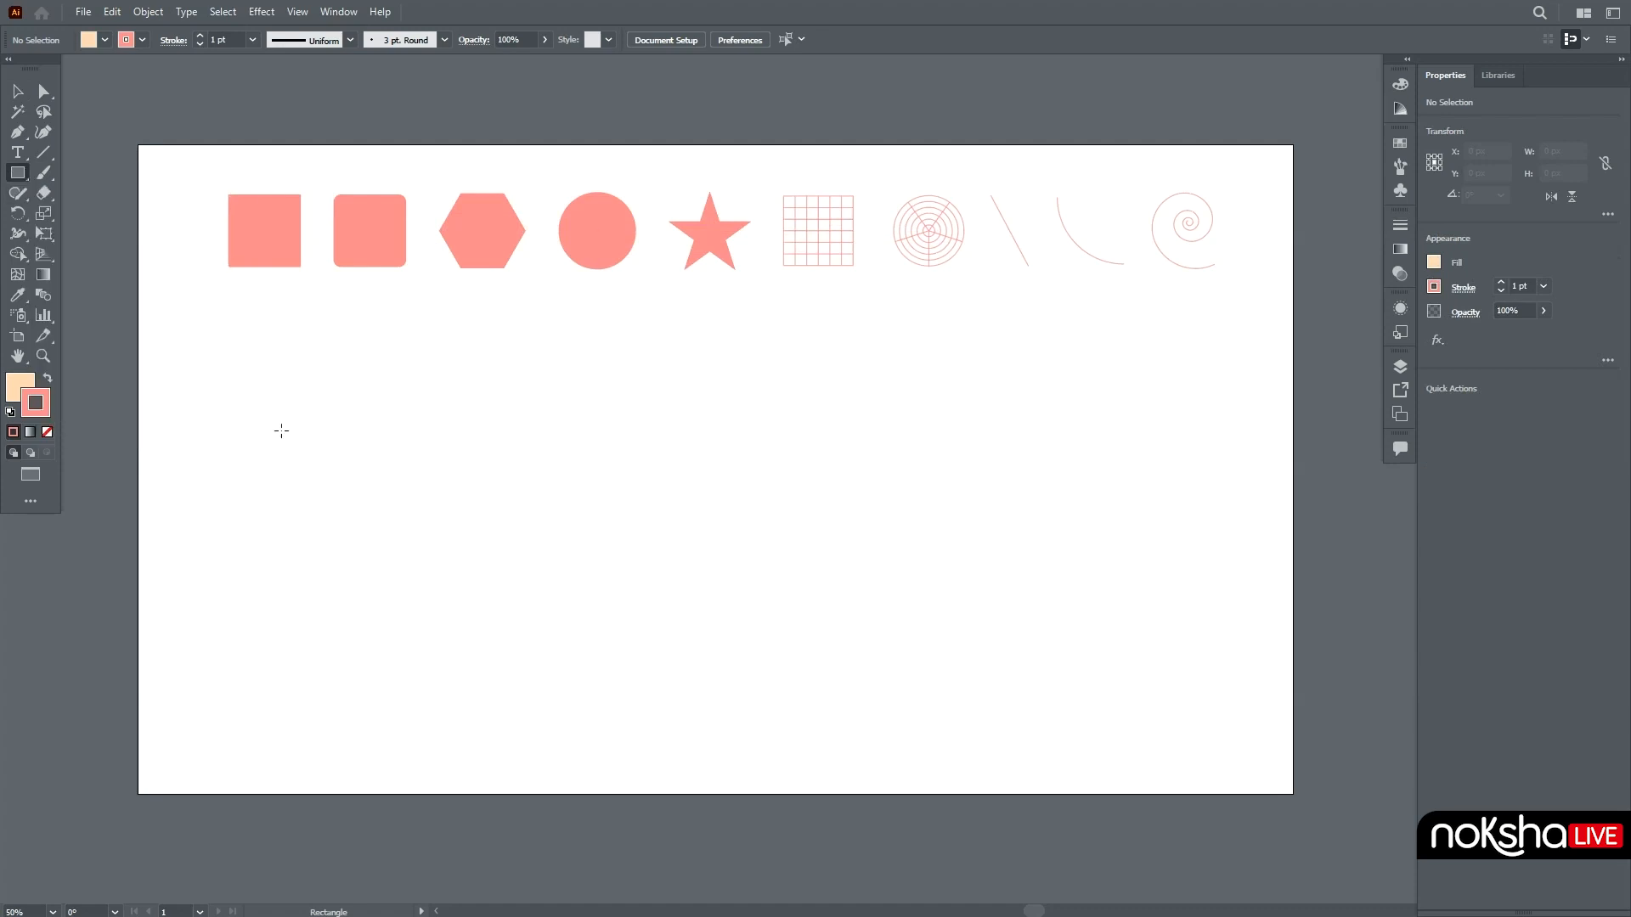
Draw a rectangle about 281 × 126 px and two squares, about 129 px and 134 px, in a row beneath the sample shapes
{"action": "left_click_drag", "start_coordinate": [281, 425], "coordinate": [450, 502]}
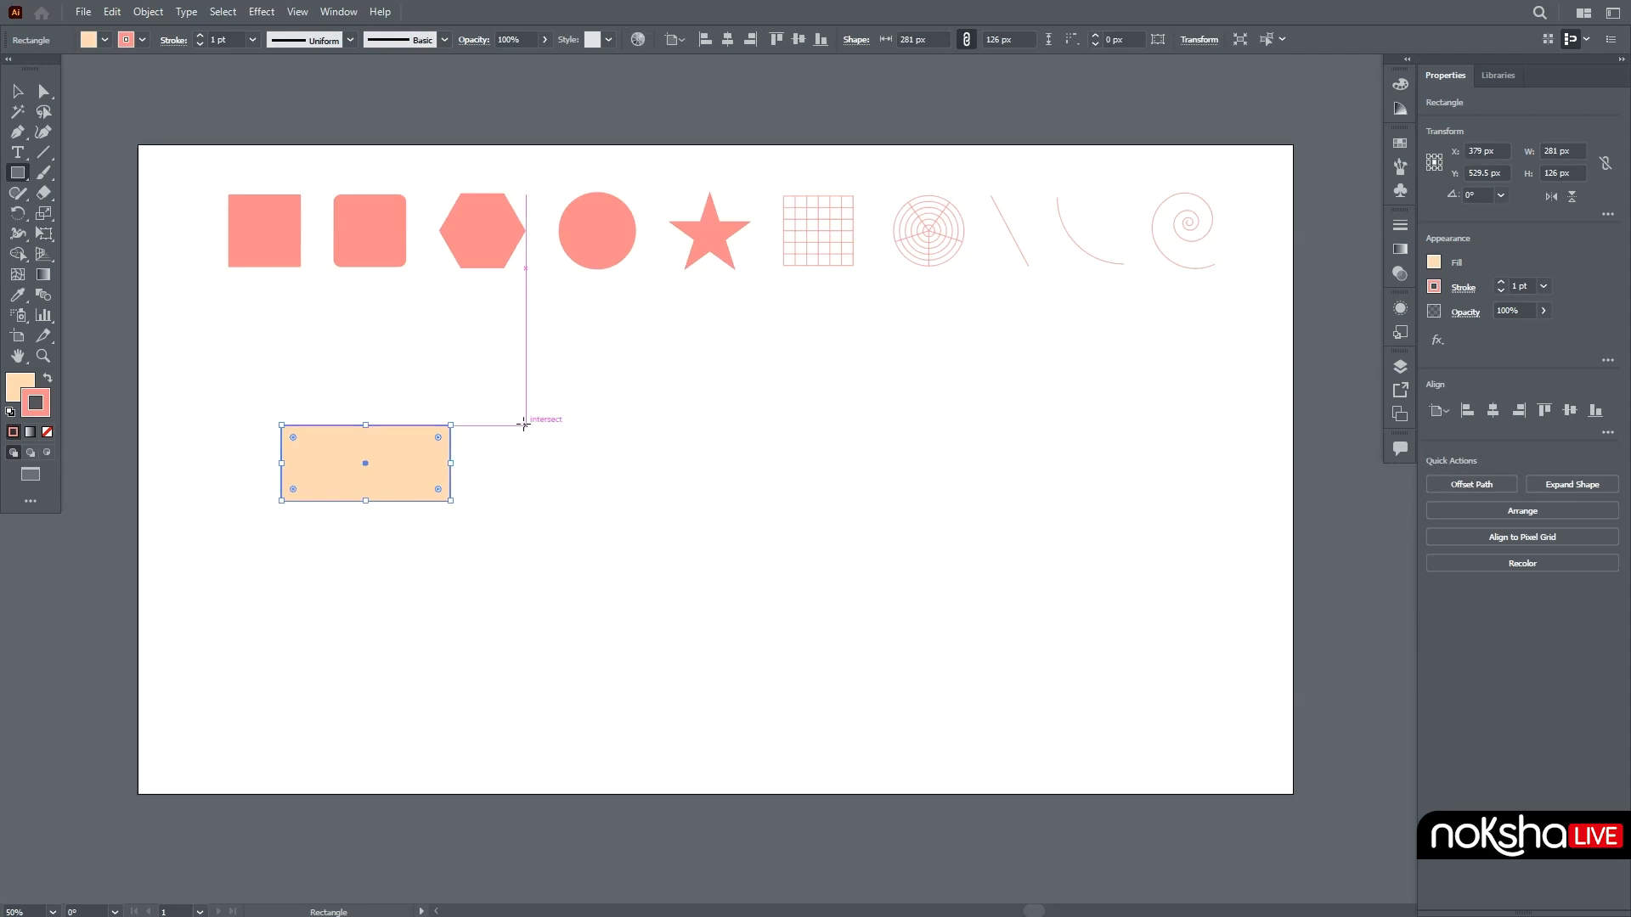
{"action": "left_click_drag", "start_coordinate": [525, 426], "coordinate": [603, 503]}
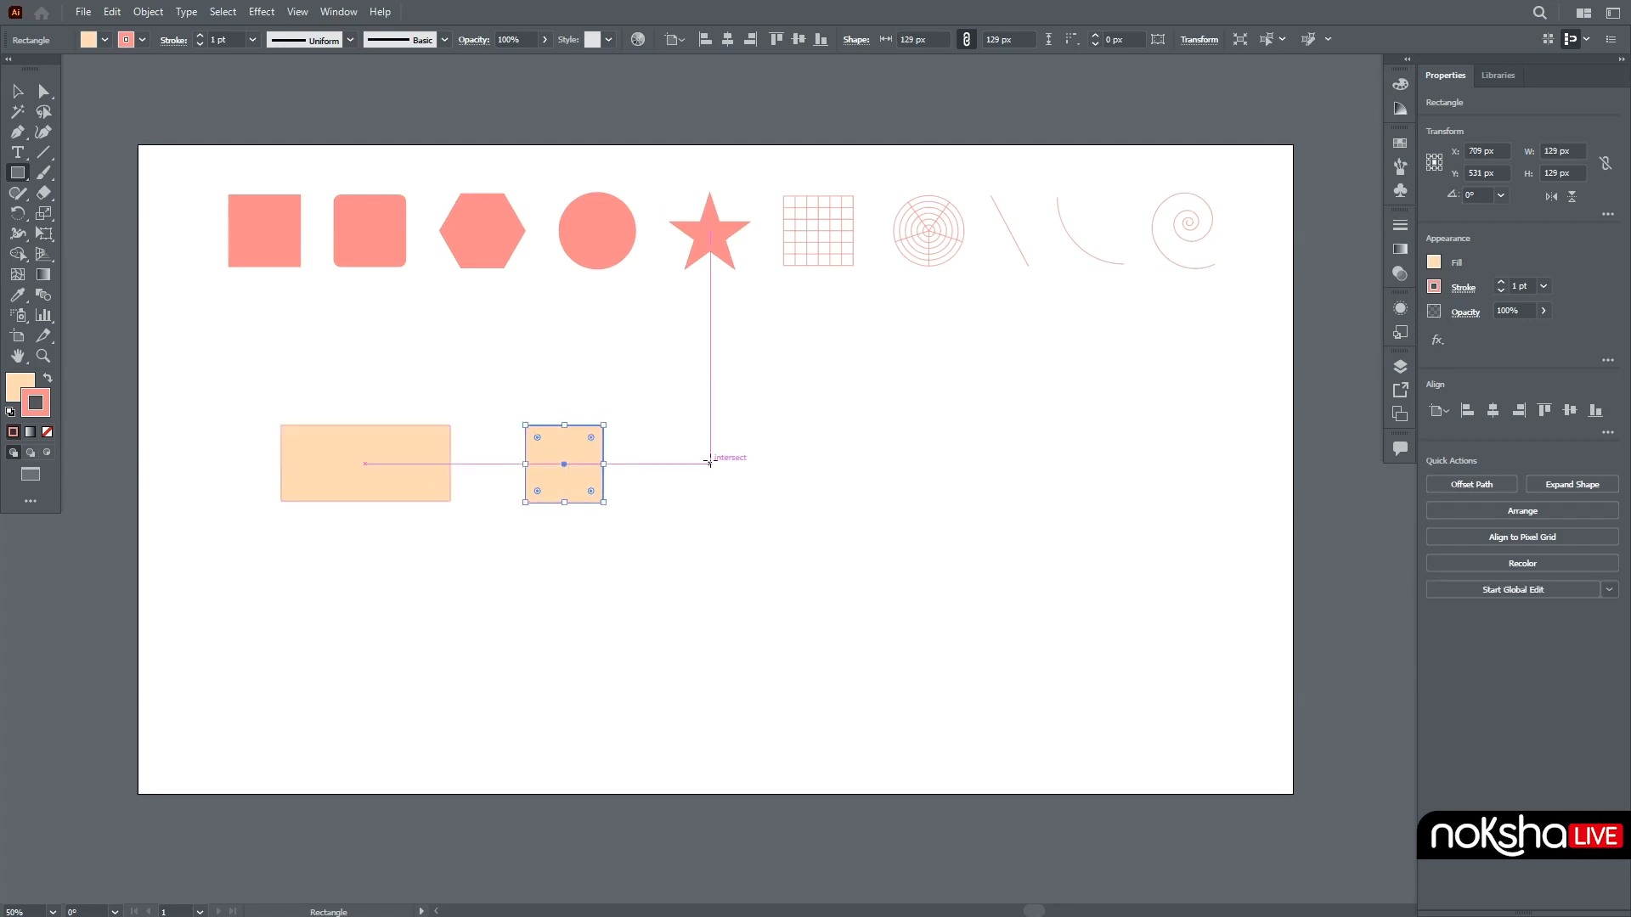
{"action": "left_click_drag", "start_coordinate": [716, 464], "coordinate": [757, 472]}
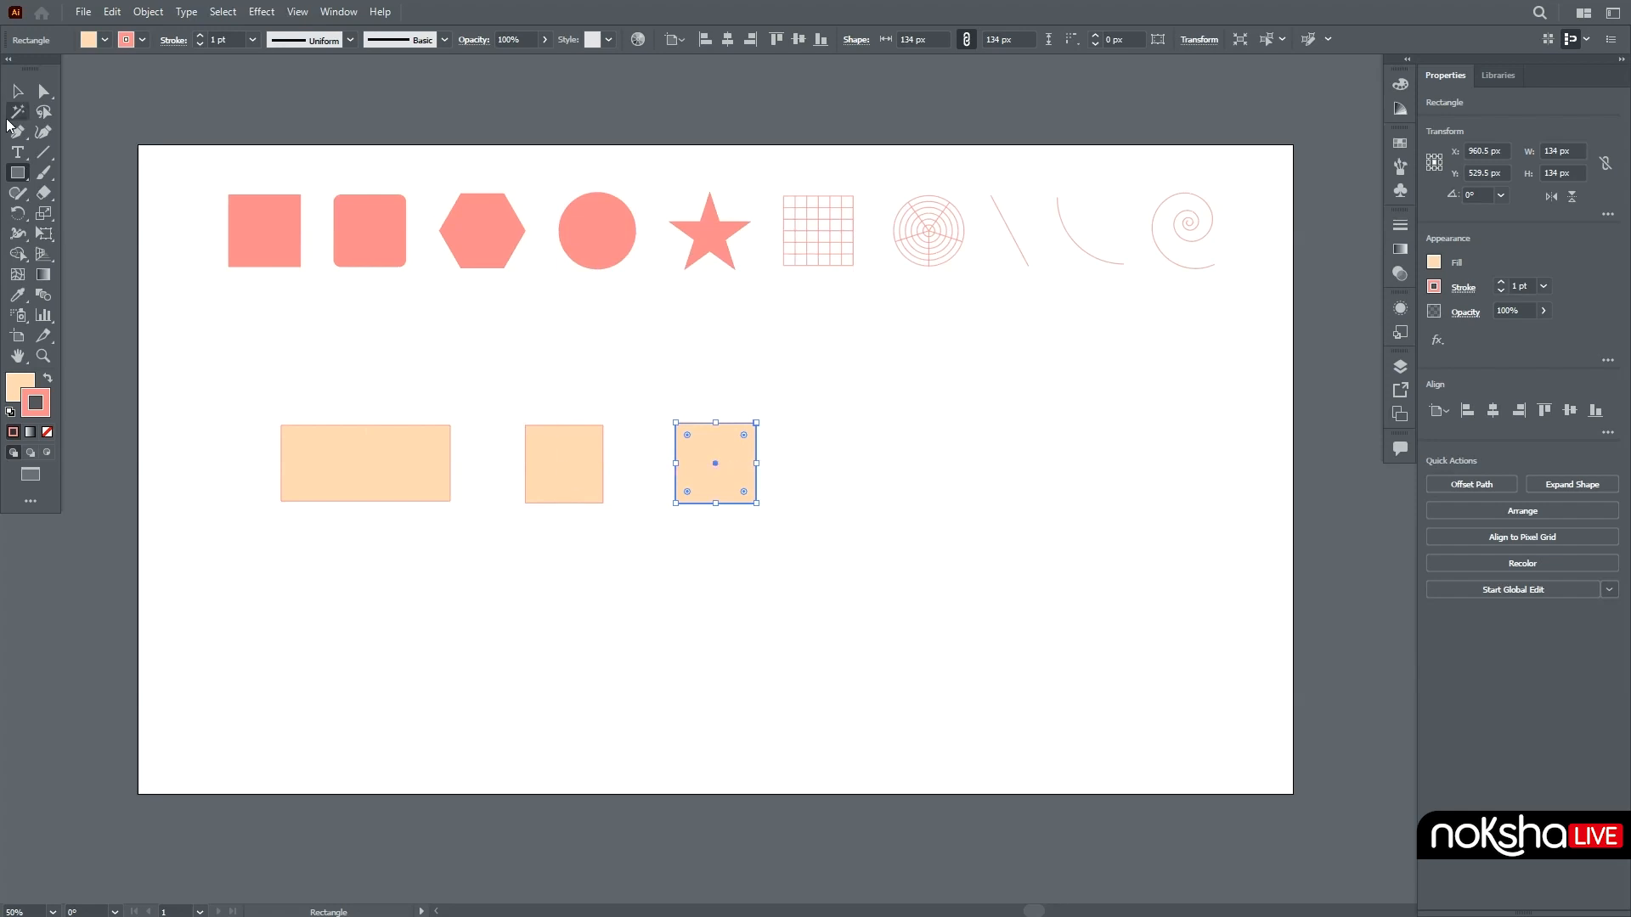
Create a 200 × 134 px rectangle by entering its dimensions and line it up beside the last square
{"action": "left_click", "coordinate": [873, 461]}
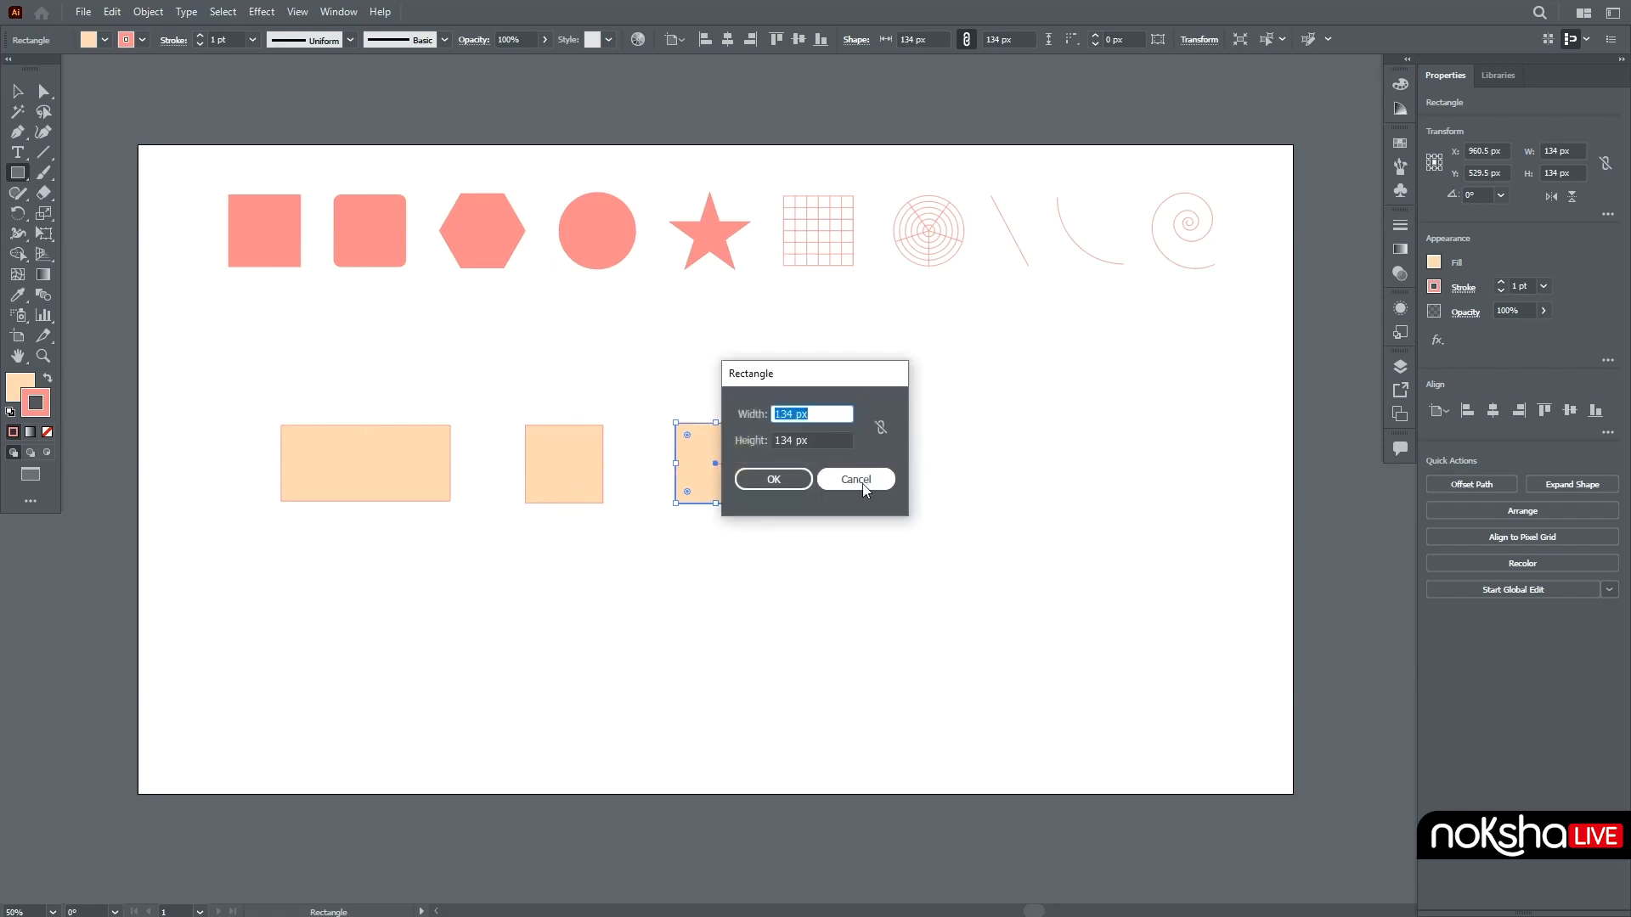
{"action": "left_click", "coordinate": [820, 413]}
{"action": "left_click_drag", "start_coordinate": [820, 413], "coordinate": [737, 414]}
{"action": "type", "text": "200"}
{"action": "left_click", "coordinate": [772, 481]}
{"action": "left_click", "coordinate": [17, 91]}
{"action": "left_click_drag", "start_coordinate": [916, 523], "coordinate": [854, 481]}
{"action": "left_click", "coordinate": [1077, 513]}
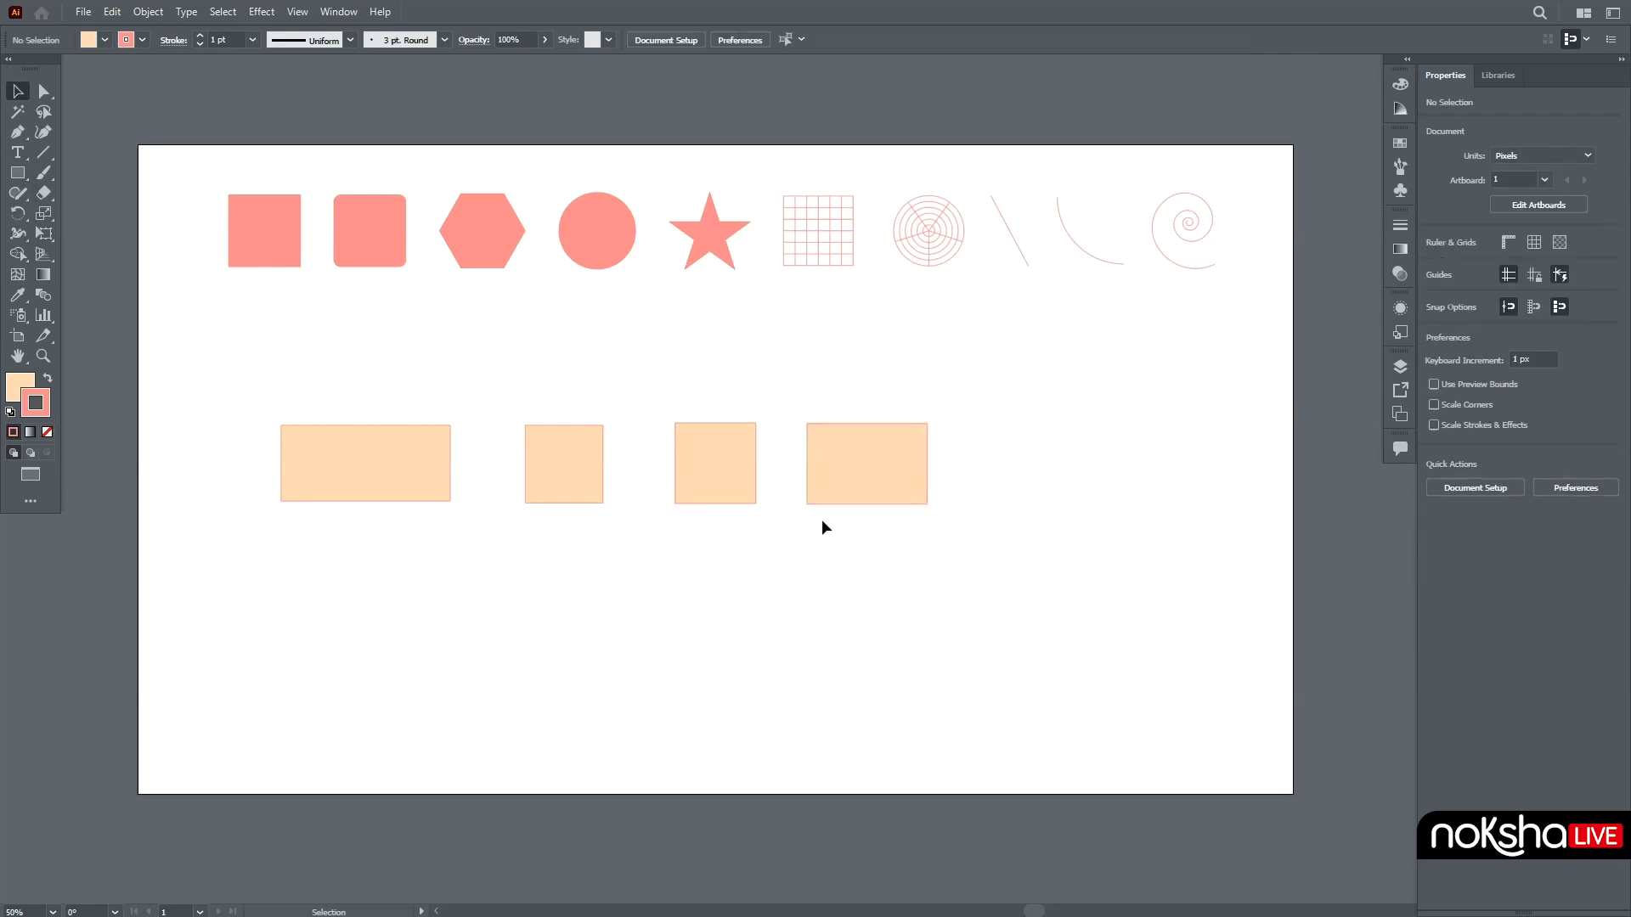
{"action": "left_click", "coordinate": [17, 173]}
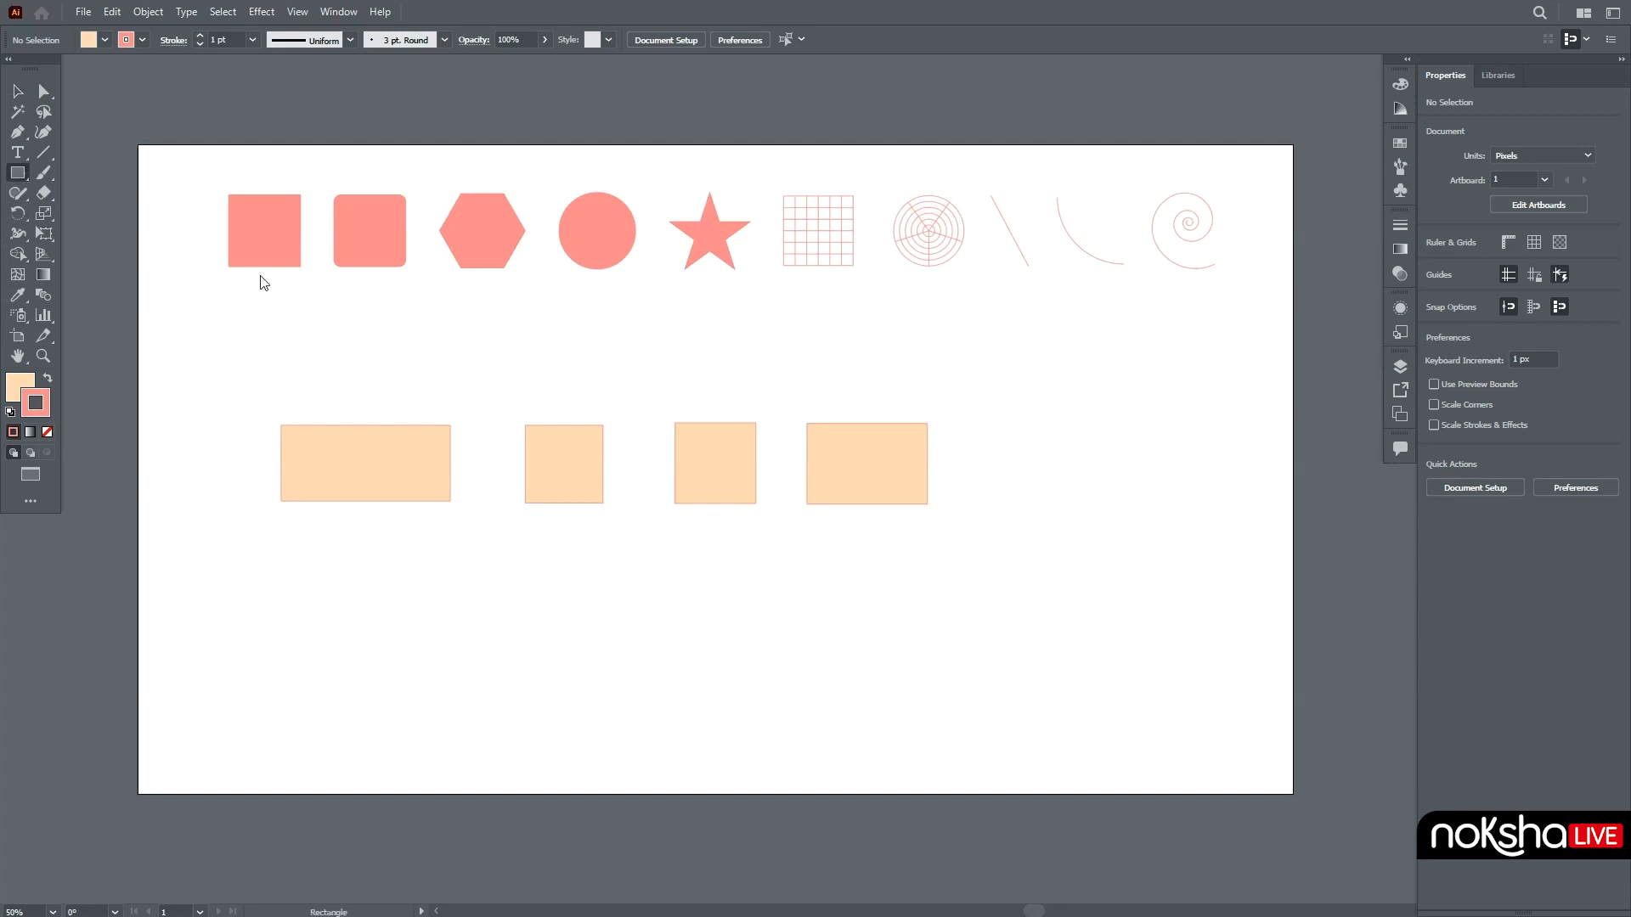
{"action": "left_click", "coordinate": [1009, 464]}
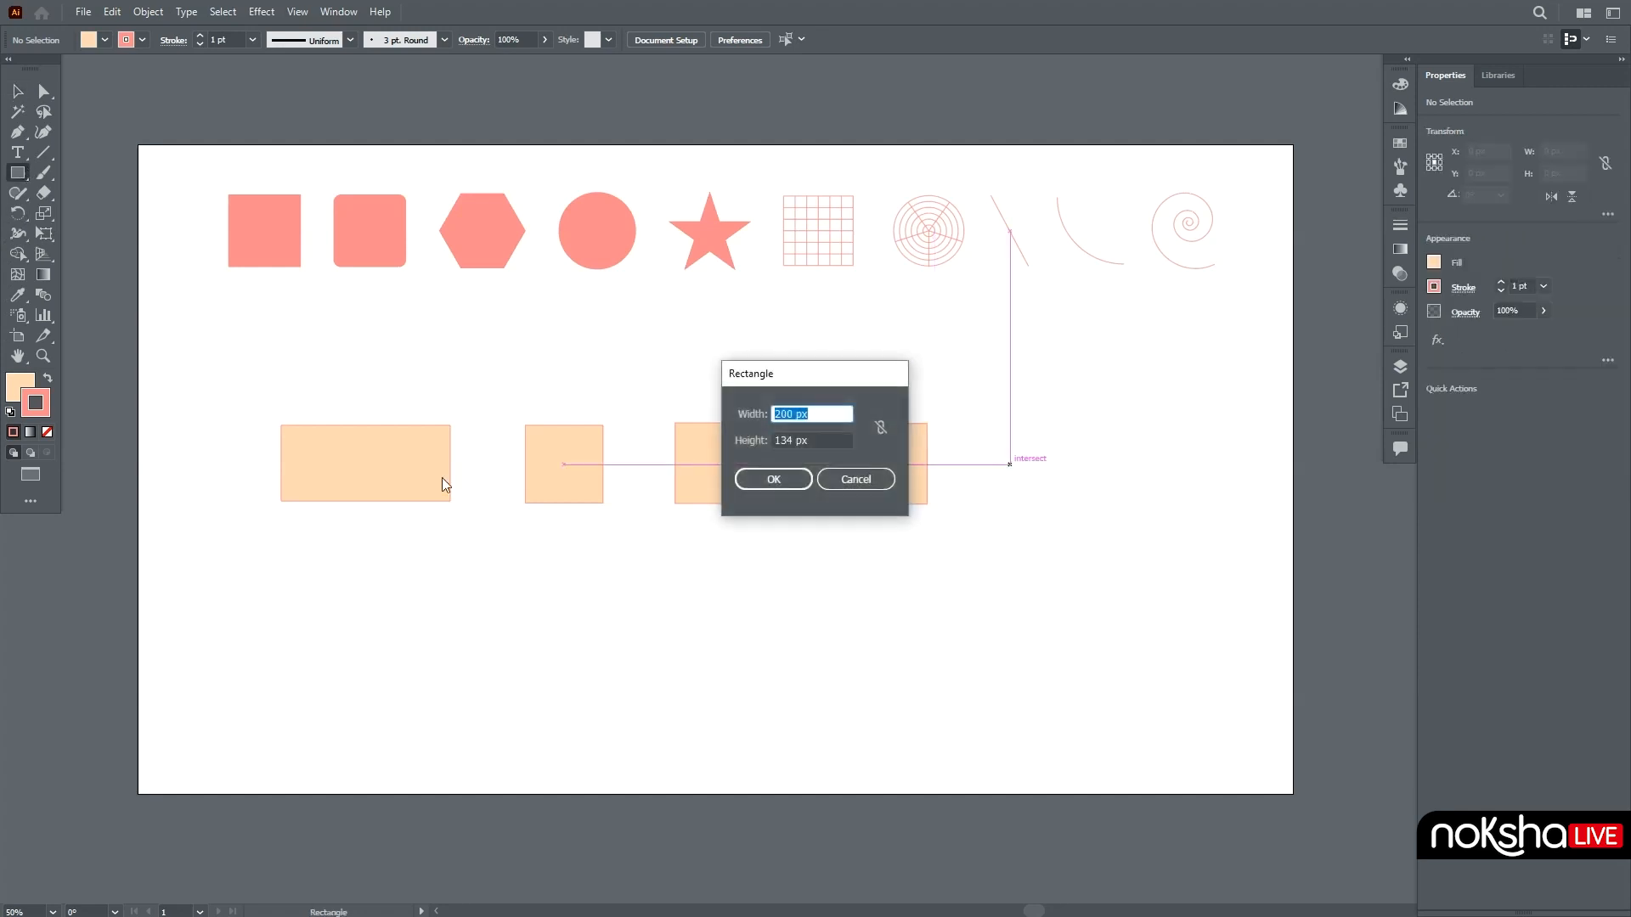
{"action": "left_click", "coordinate": [856, 480]}
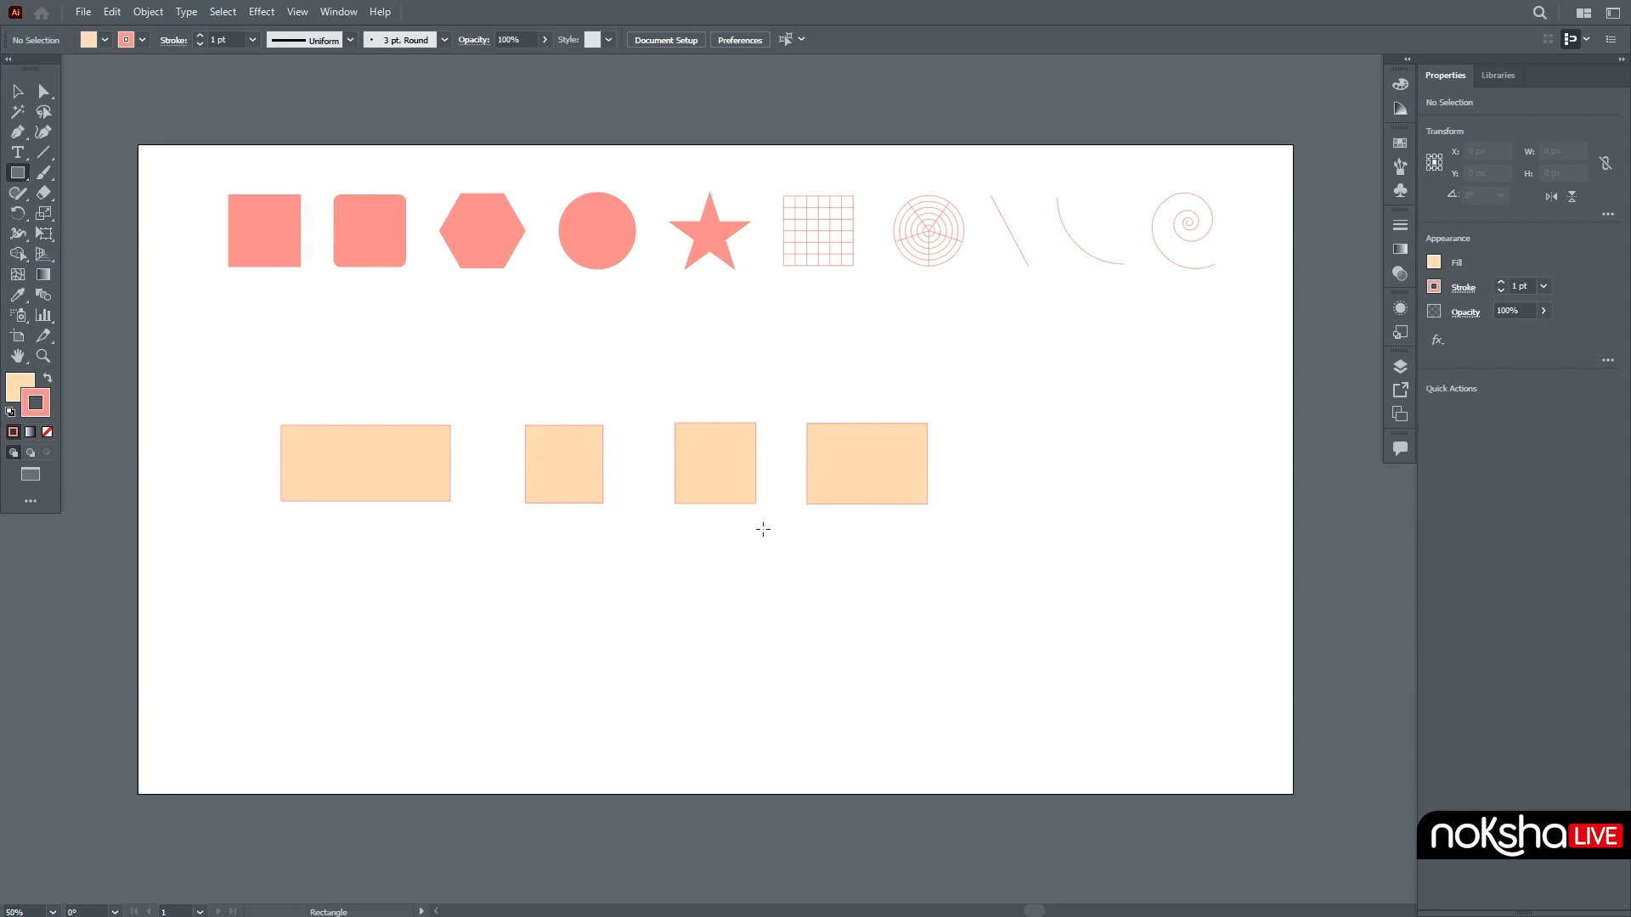
Select the 200 px wide rectangle and examine its width, height, and the fill and stroke swatches
{"action": "left_click", "coordinate": [17, 91]}
{"action": "left_click", "coordinate": [924, 470]}
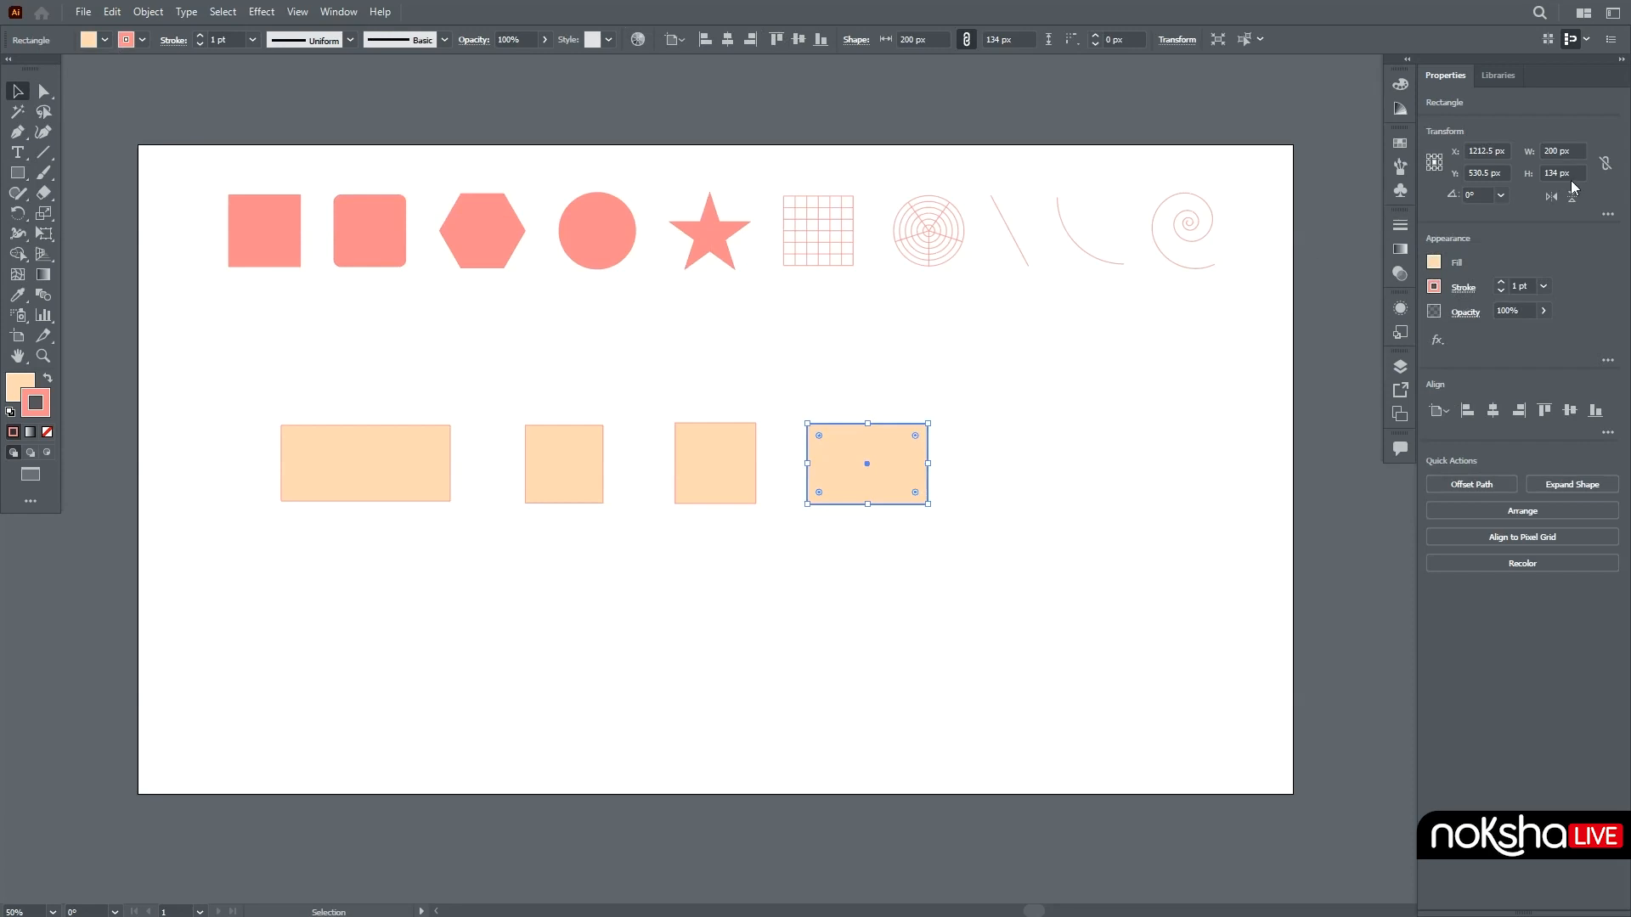
{"action": "left_click", "coordinate": [1574, 149]}
{"action": "key", "text": "Tab"}
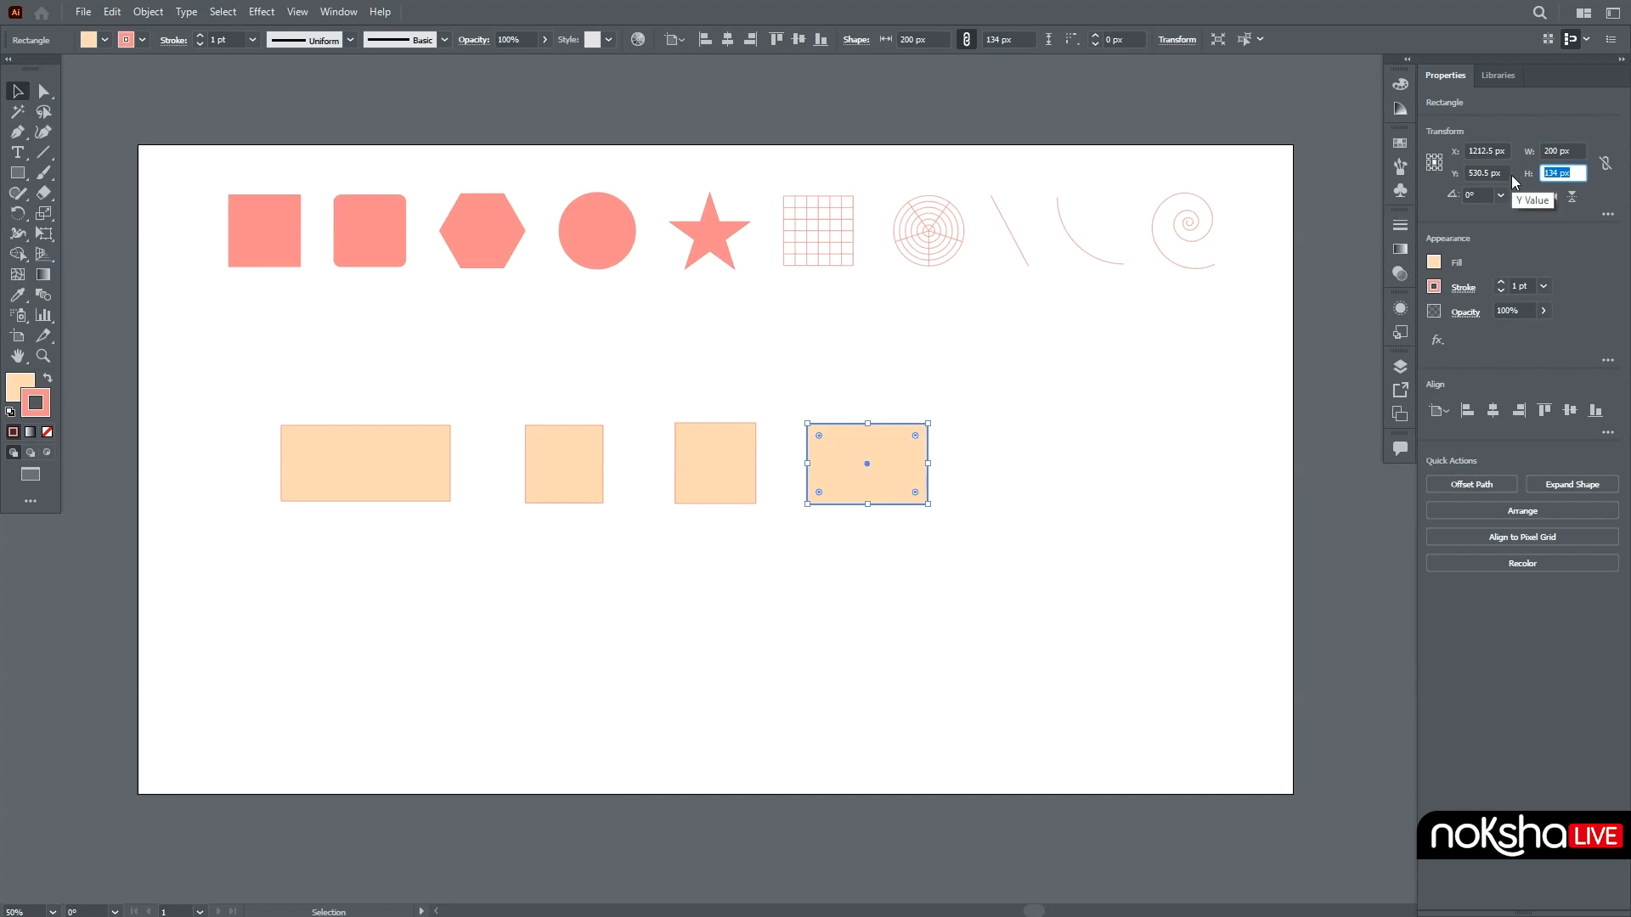
{"action": "left_click", "coordinate": [1434, 264]}
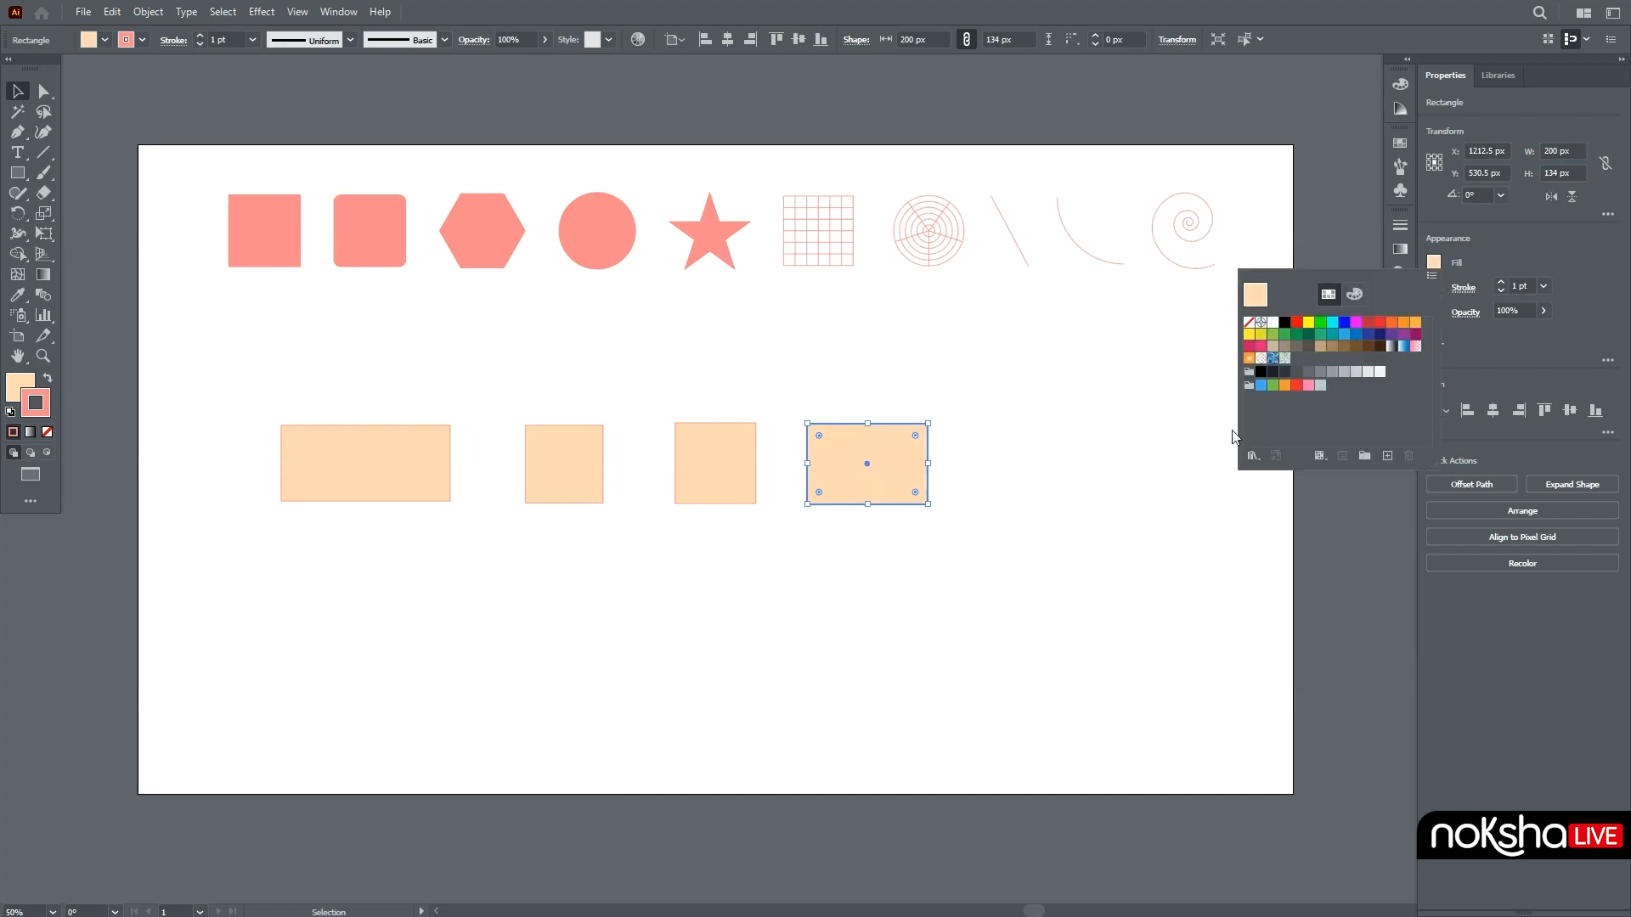
{"action": "left_click", "coordinate": [1435, 288]}
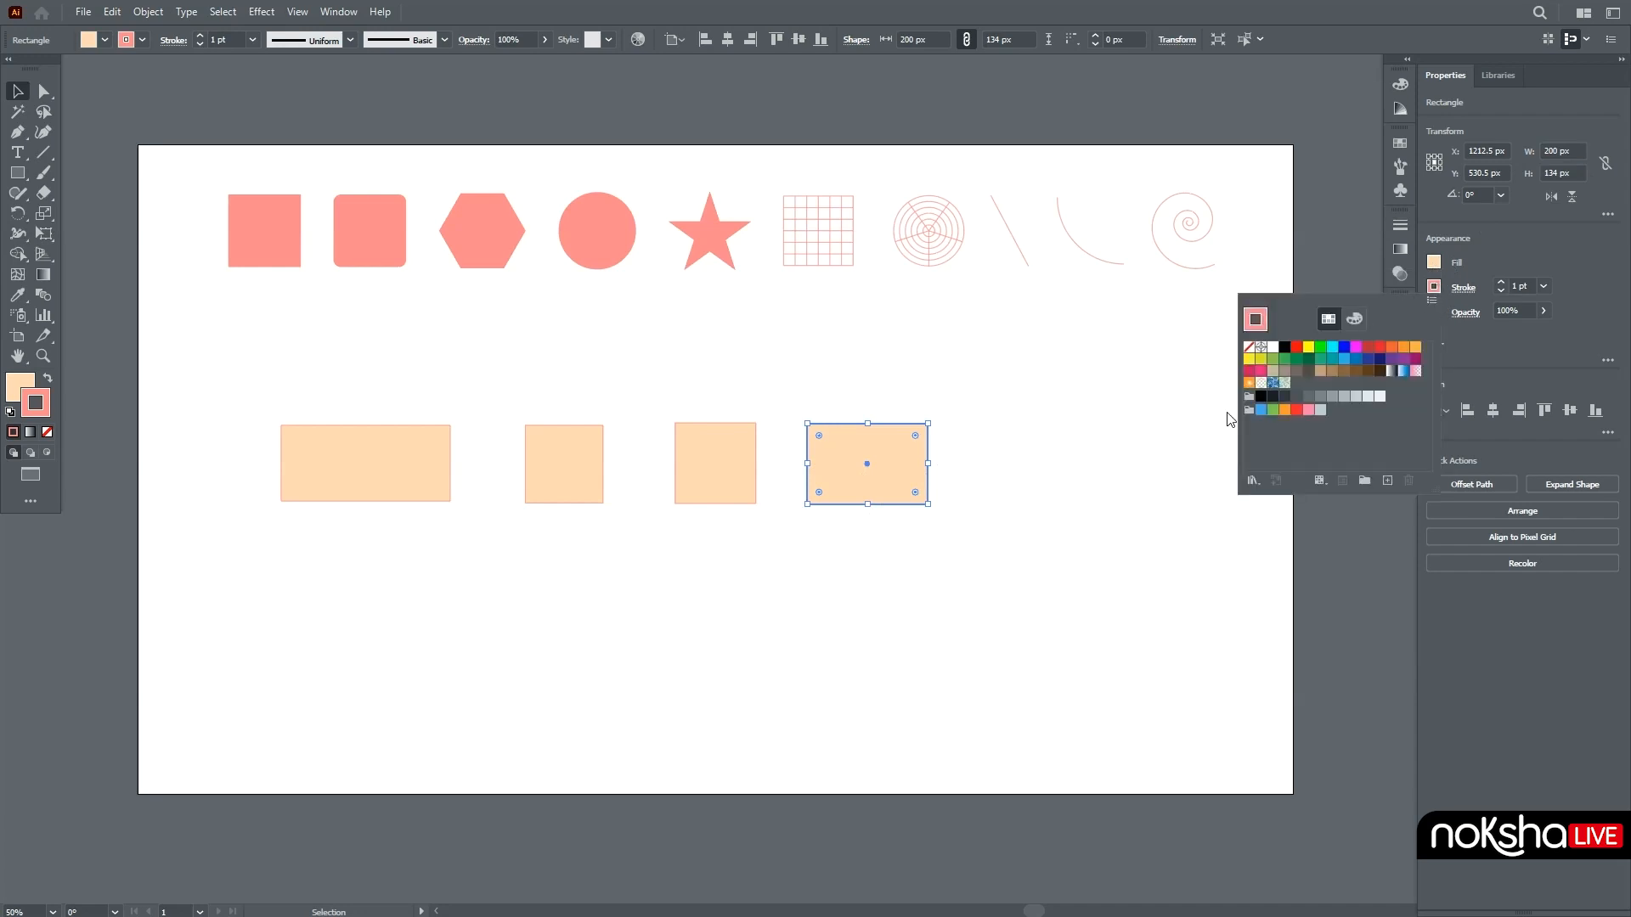
{"action": "left_click", "coordinate": [105, 40]}
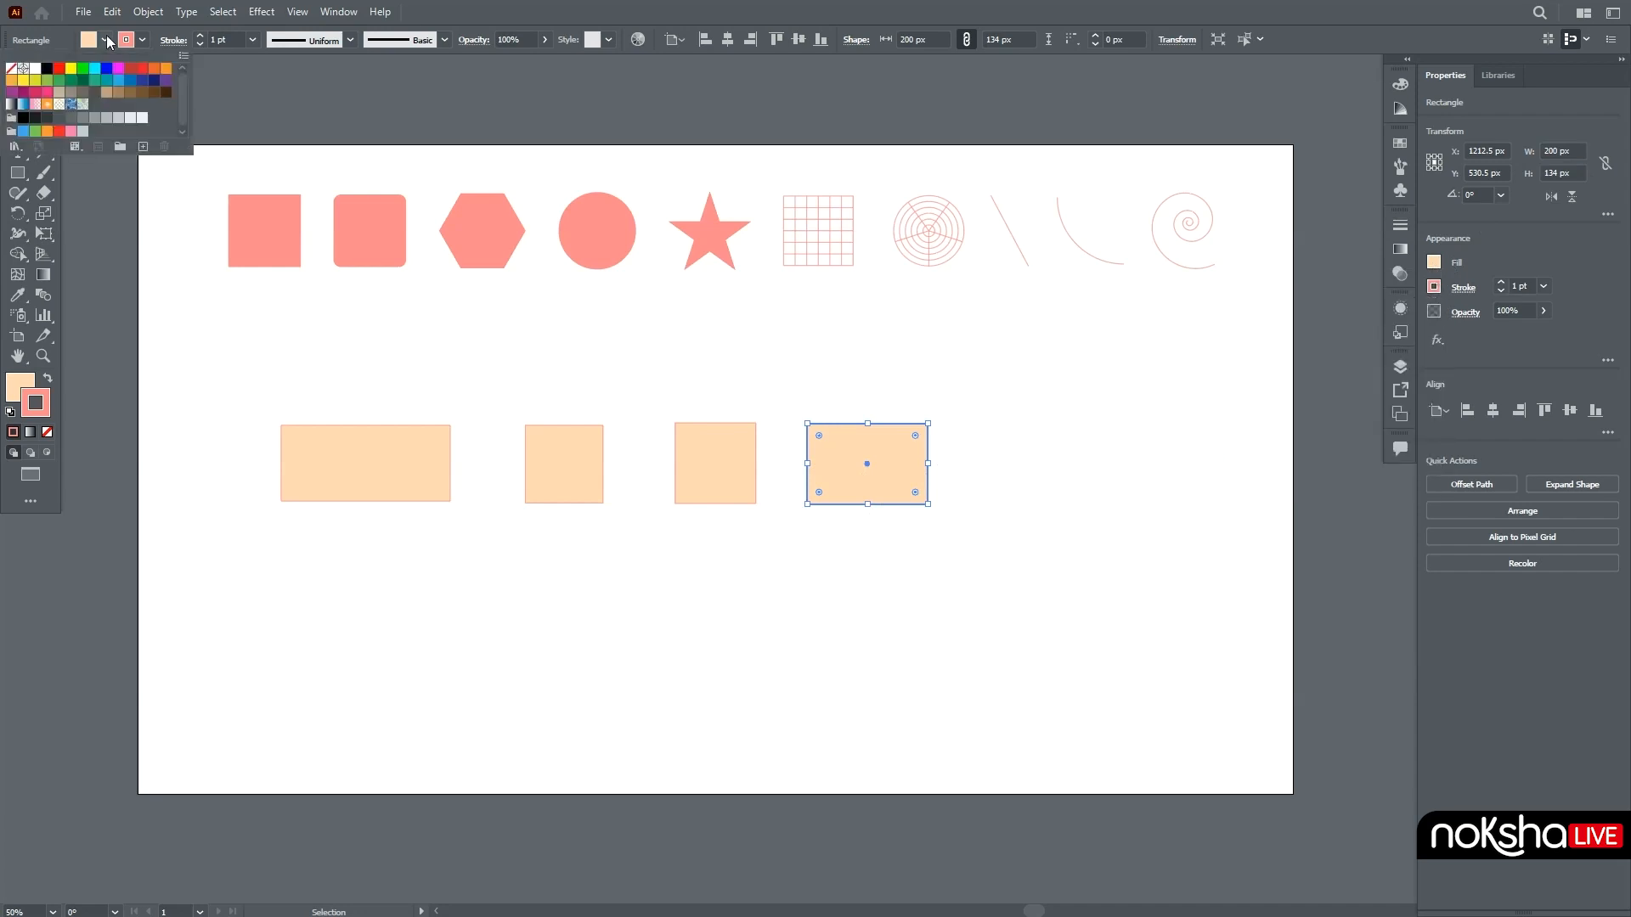
{"action": "left_click", "coordinate": [106, 40]}
{"action": "left_click", "coordinate": [142, 40]}
{"action": "left_click", "coordinate": [142, 40]}
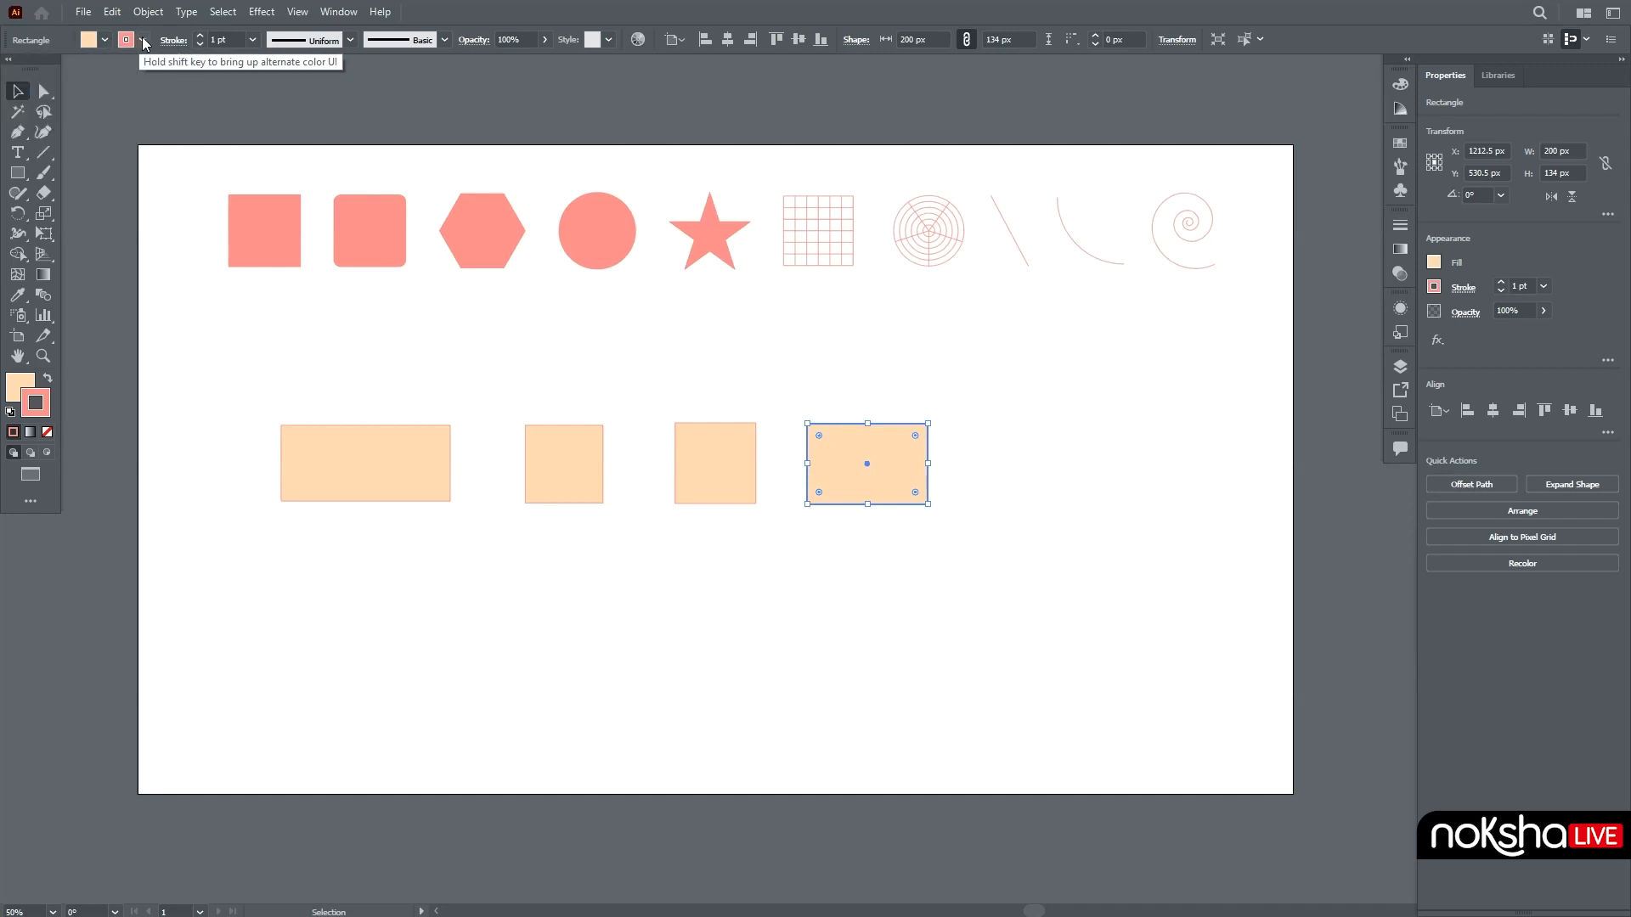
View the rectangle's fill and stroke colours in the Color Picker without changing them, and deselect the rectangle
{"action": "double_click", "coordinate": [17, 387]}
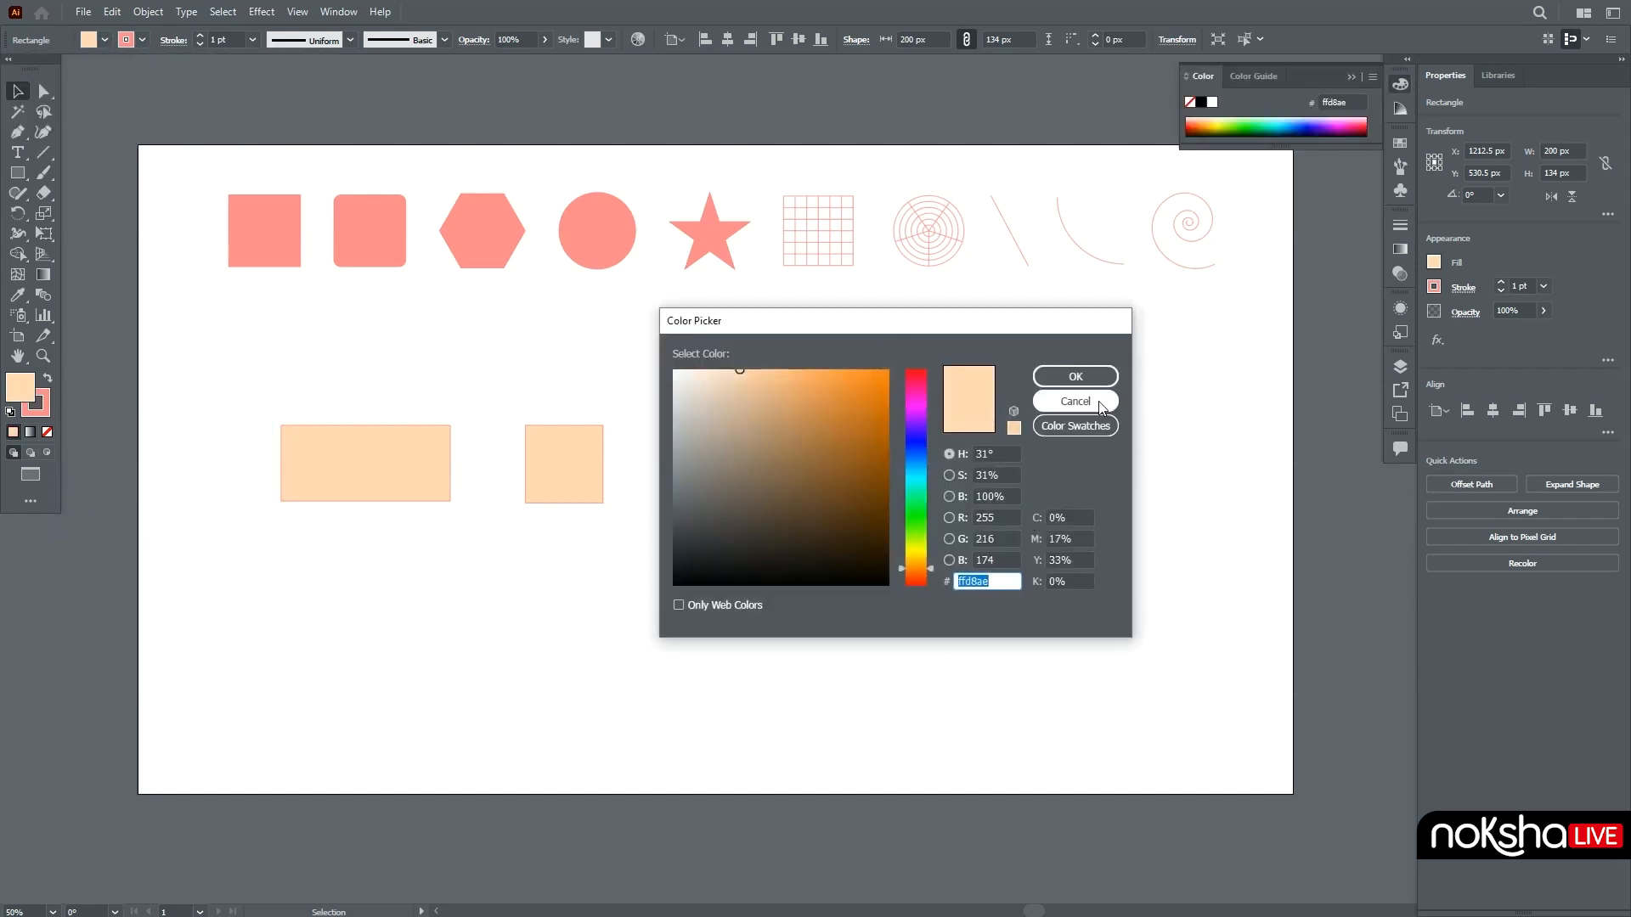
{"action": "left_click", "coordinate": [1099, 401]}
{"action": "double_click", "coordinate": [40, 410]}
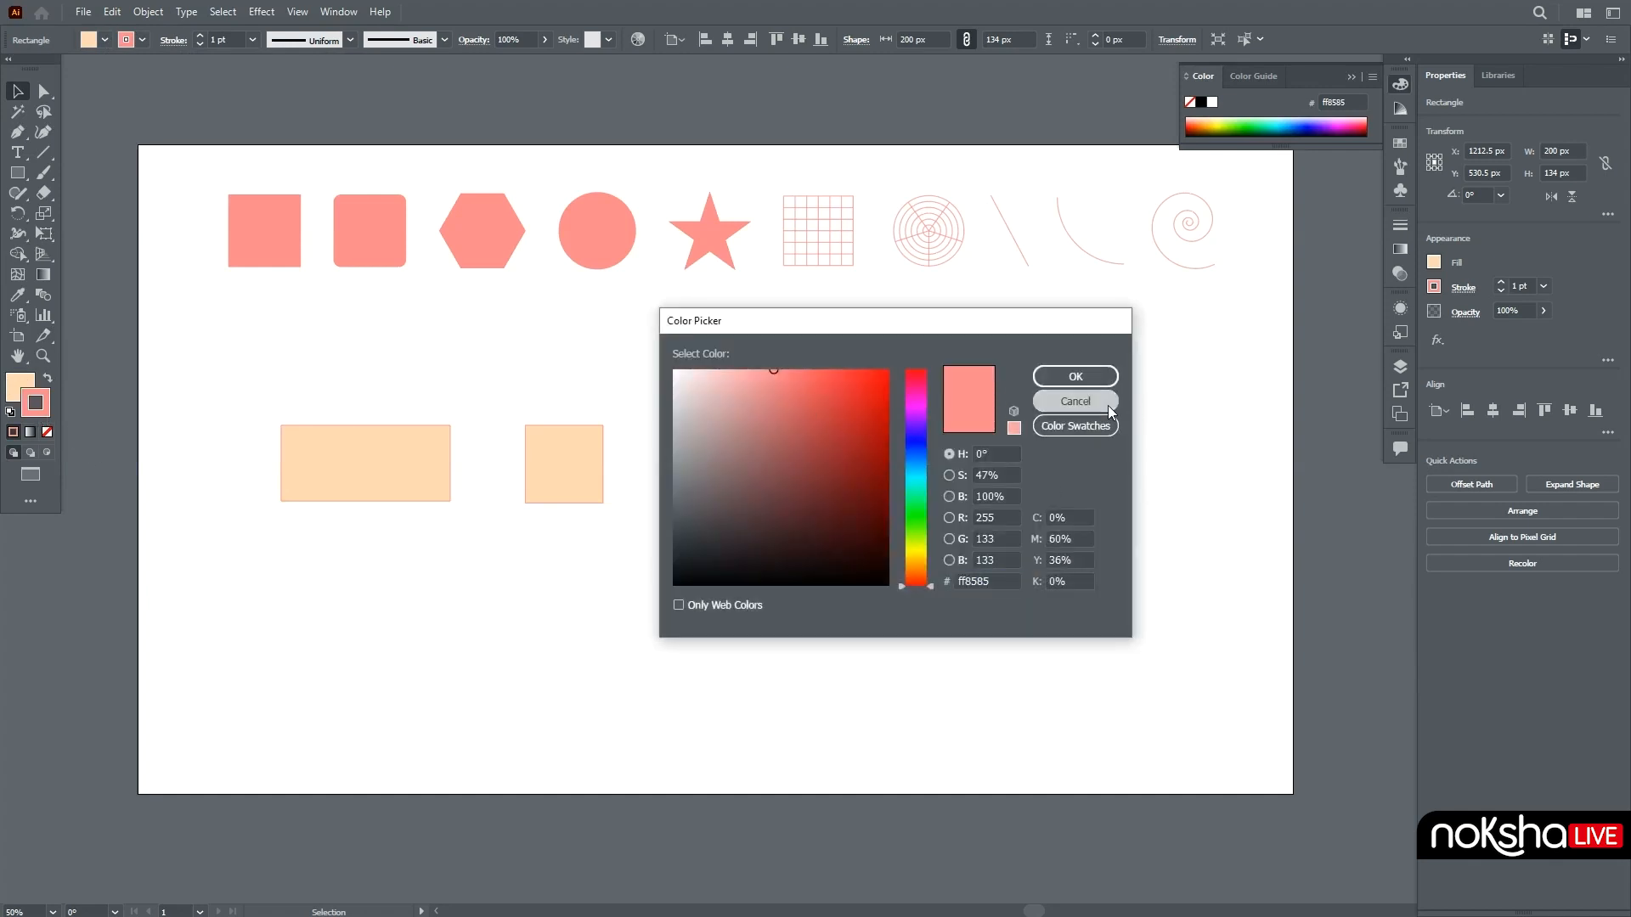
{"action": "left_click", "coordinate": [1108, 405]}
{"action": "left_click", "coordinate": [1113, 514]}
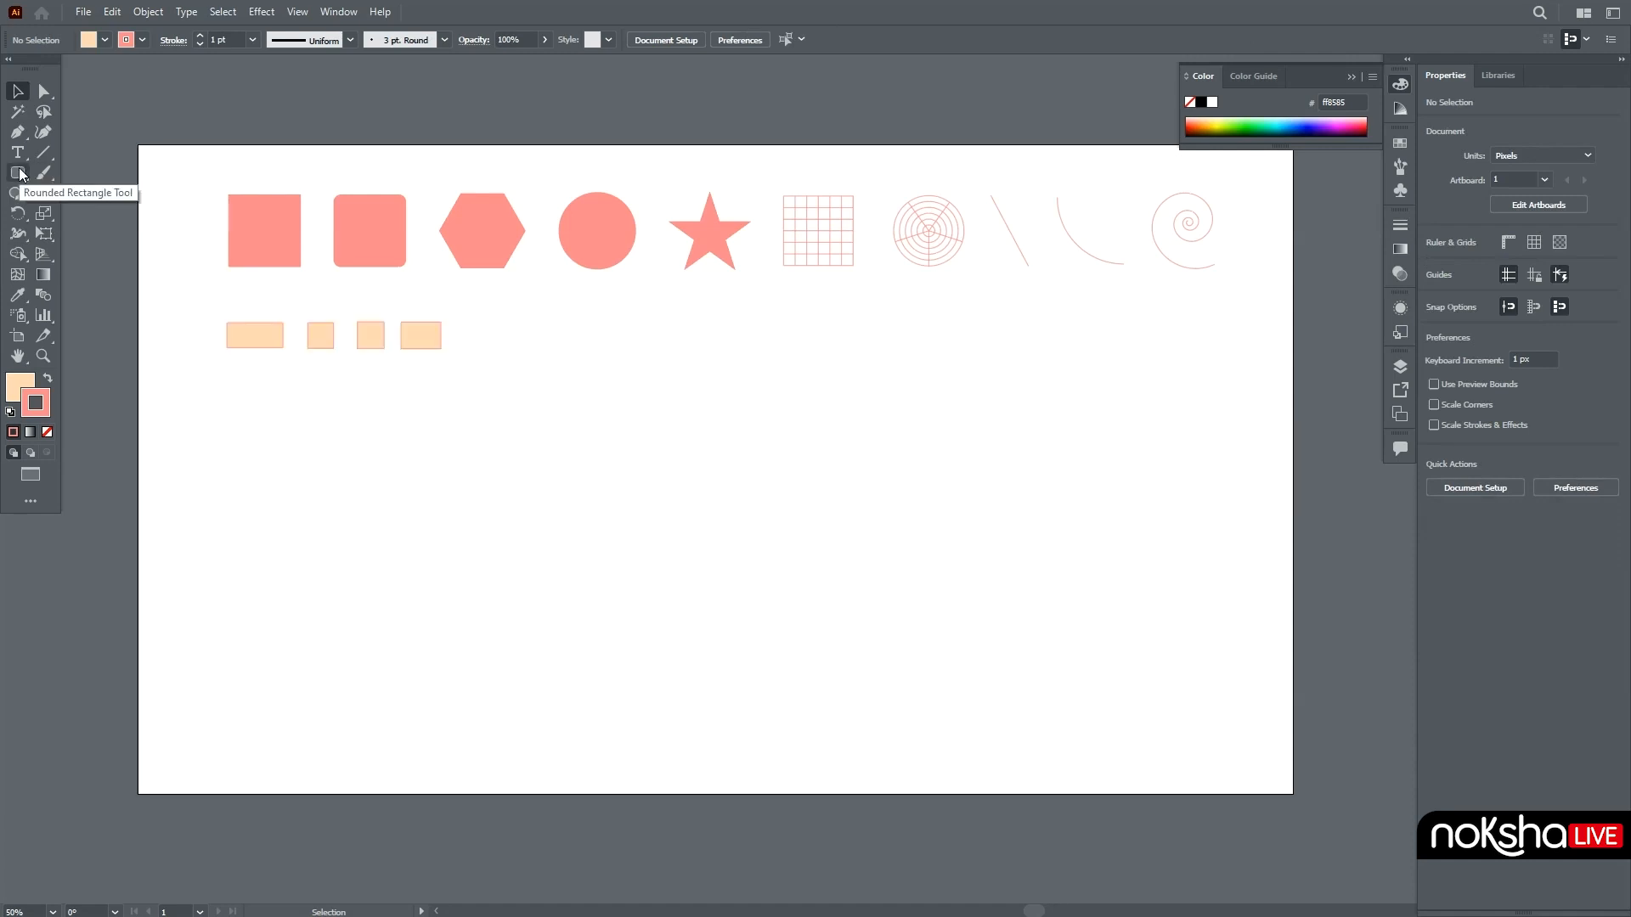
Draw a rounded rectangle about 426 × 333 px below the small rectangles, adjusting its corner radius to about 52 px while drawing
{"action": "left_click", "coordinate": [20, 174]}
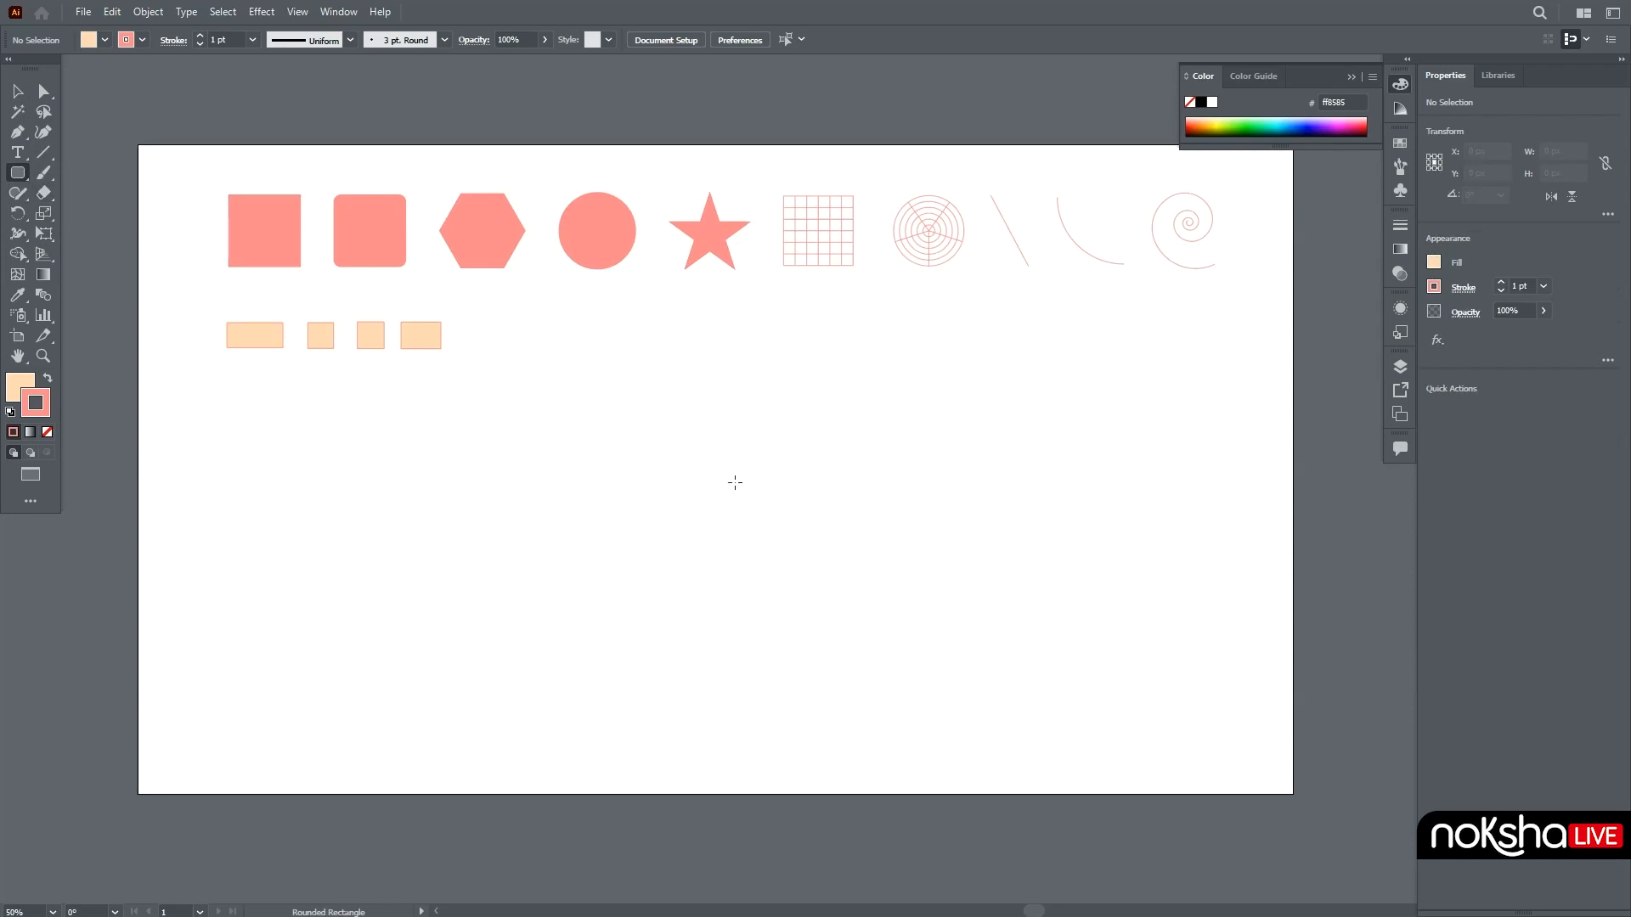
{"action": "left_click_drag", "start_coordinate": [683, 482], "coordinate": [938, 683]}
{"action": "key", "text": "Up"}
{"action": "key", "text": "Down"}
{"action": "key", "text": "Up"}
{"action": "key", "text": "Up"}
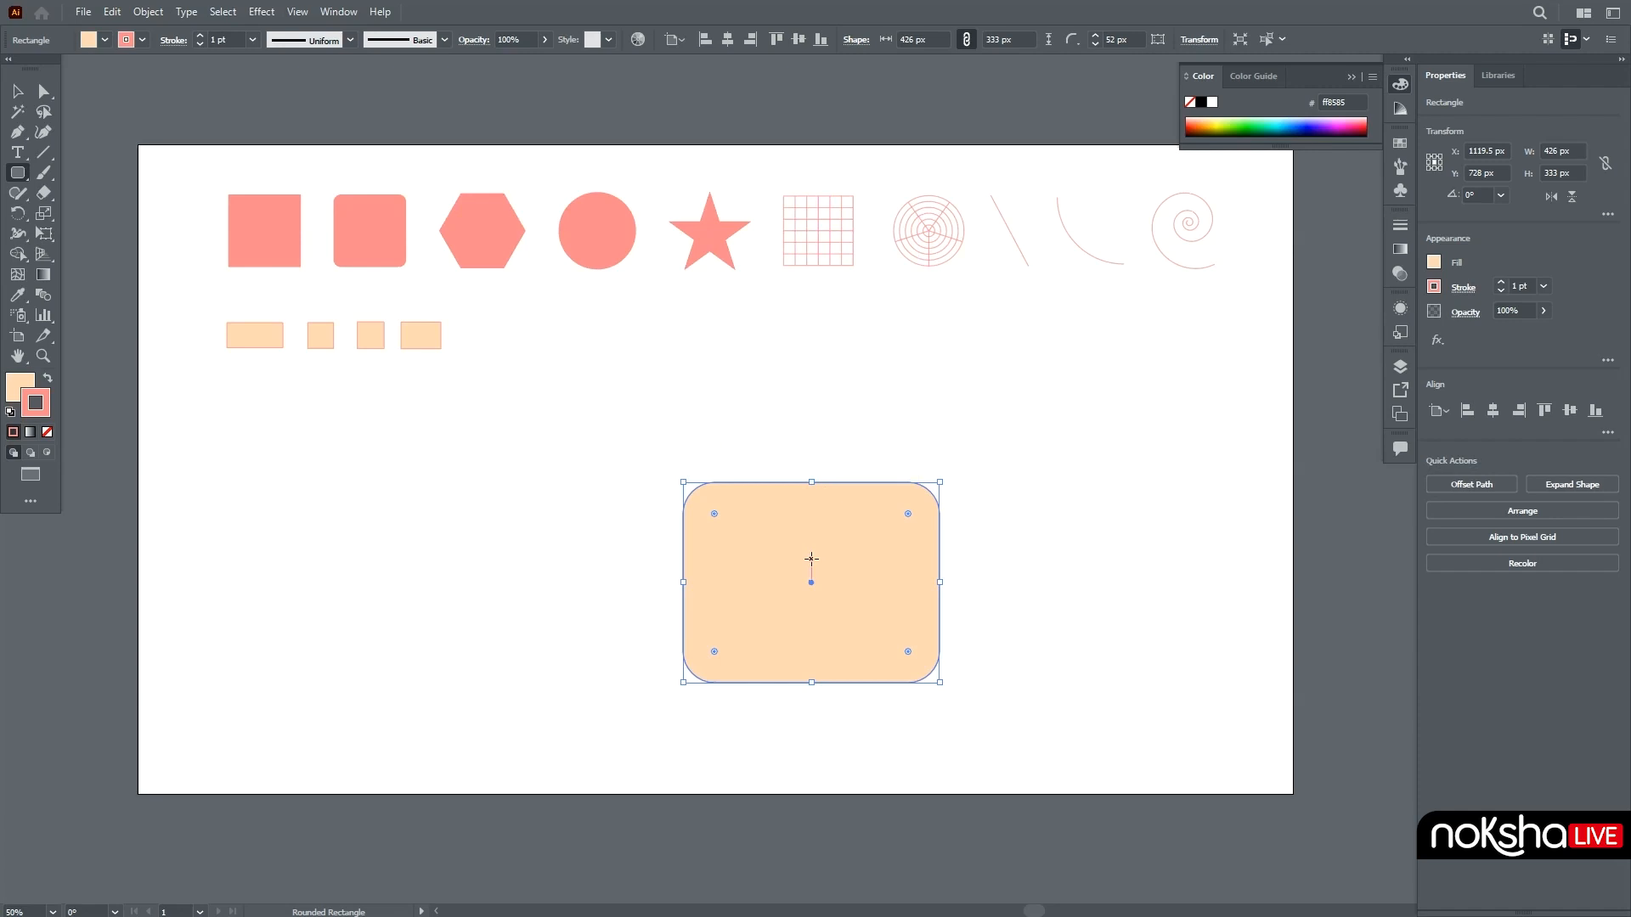
Move the rounded rectangle towards the artboard's centre and check its width and height
{"action": "left_click", "coordinate": [17, 91]}
{"action": "left_click_drag", "start_coordinate": [835, 619], "coordinate": [750, 552]}
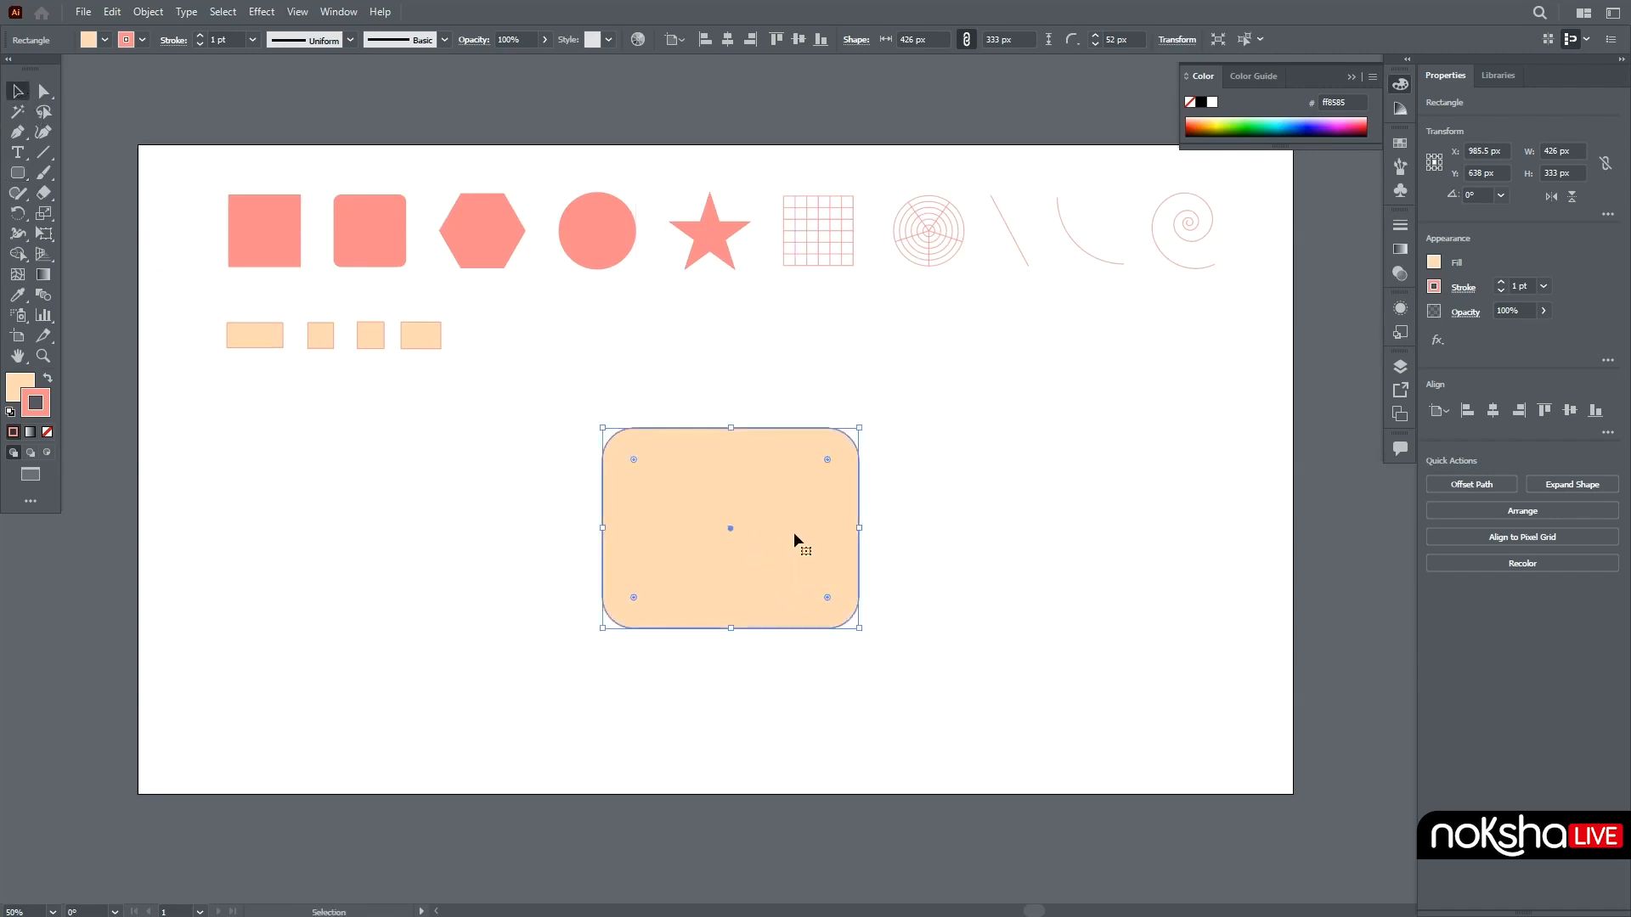
{"action": "left_click", "coordinate": [1573, 151]}
{"action": "key", "text": "Tab"}
{"action": "left_click", "coordinate": [745, 566]}
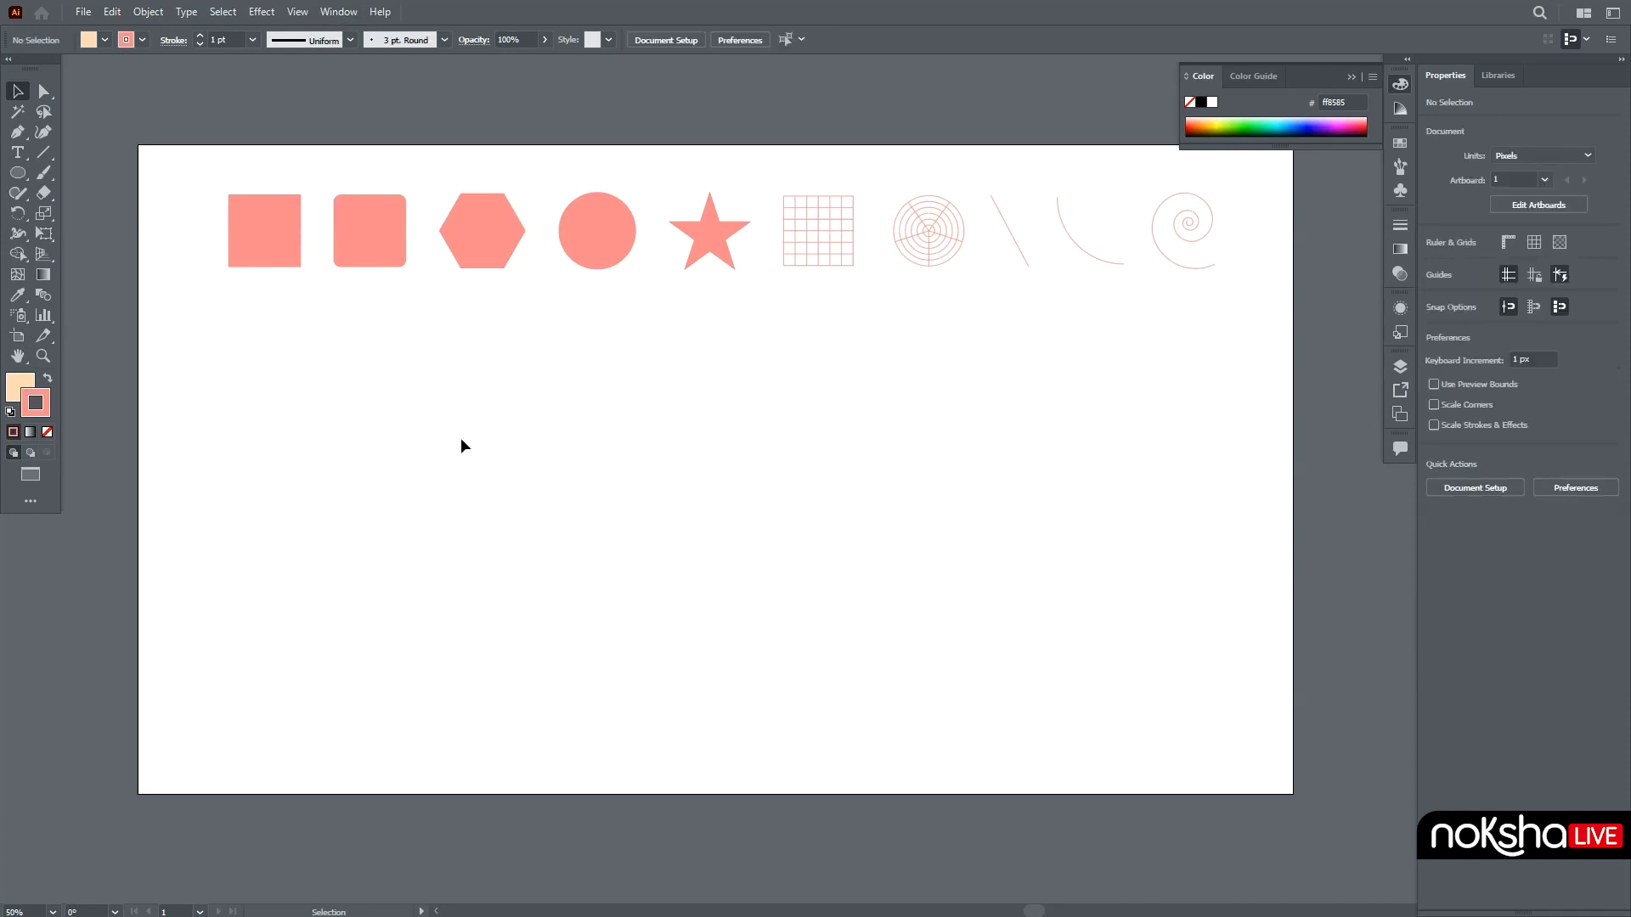
Draw a circle about 316 px across from its centre and a flat ellipse about 275 × 73 px beside it
{"action": "left_click", "coordinate": [18, 174]}
{"action": "left_click_drag", "start_coordinate": [700, 446], "coordinate": [796, 509]}
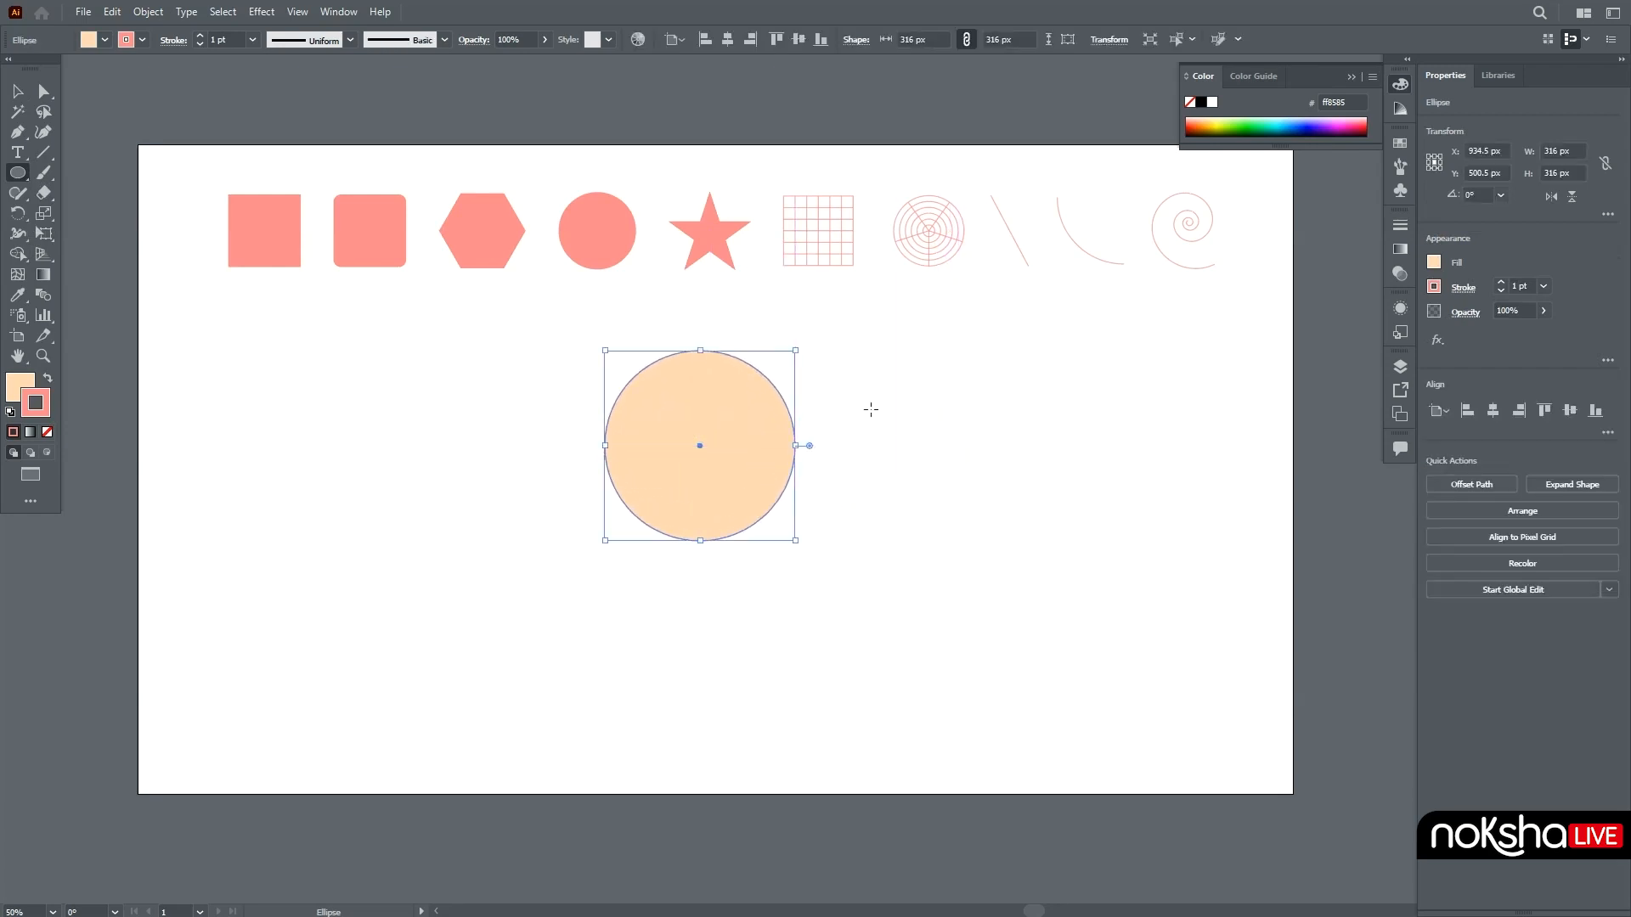
{"action": "left_click_drag", "start_coordinate": [854, 418], "coordinate": [1019, 463]}
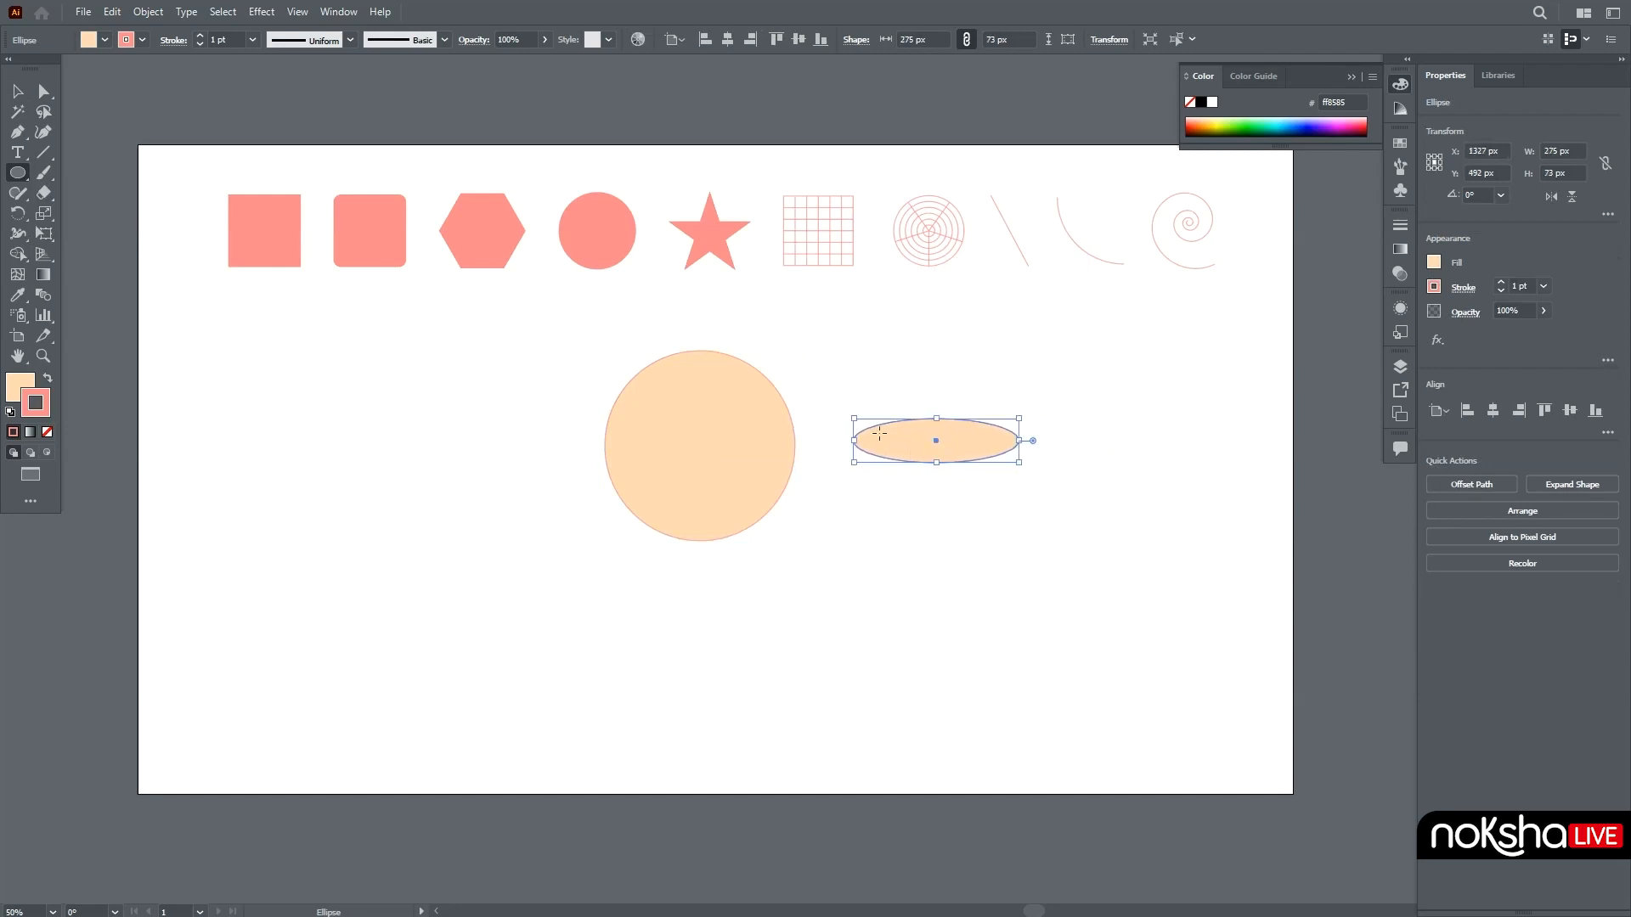
Check the ellipse's width and height, and delete both the circle and the ellipse
{"action": "left_click", "coordinate": [15, 91]}
{"action": "left_click", "coordinate": [1578, 151]}
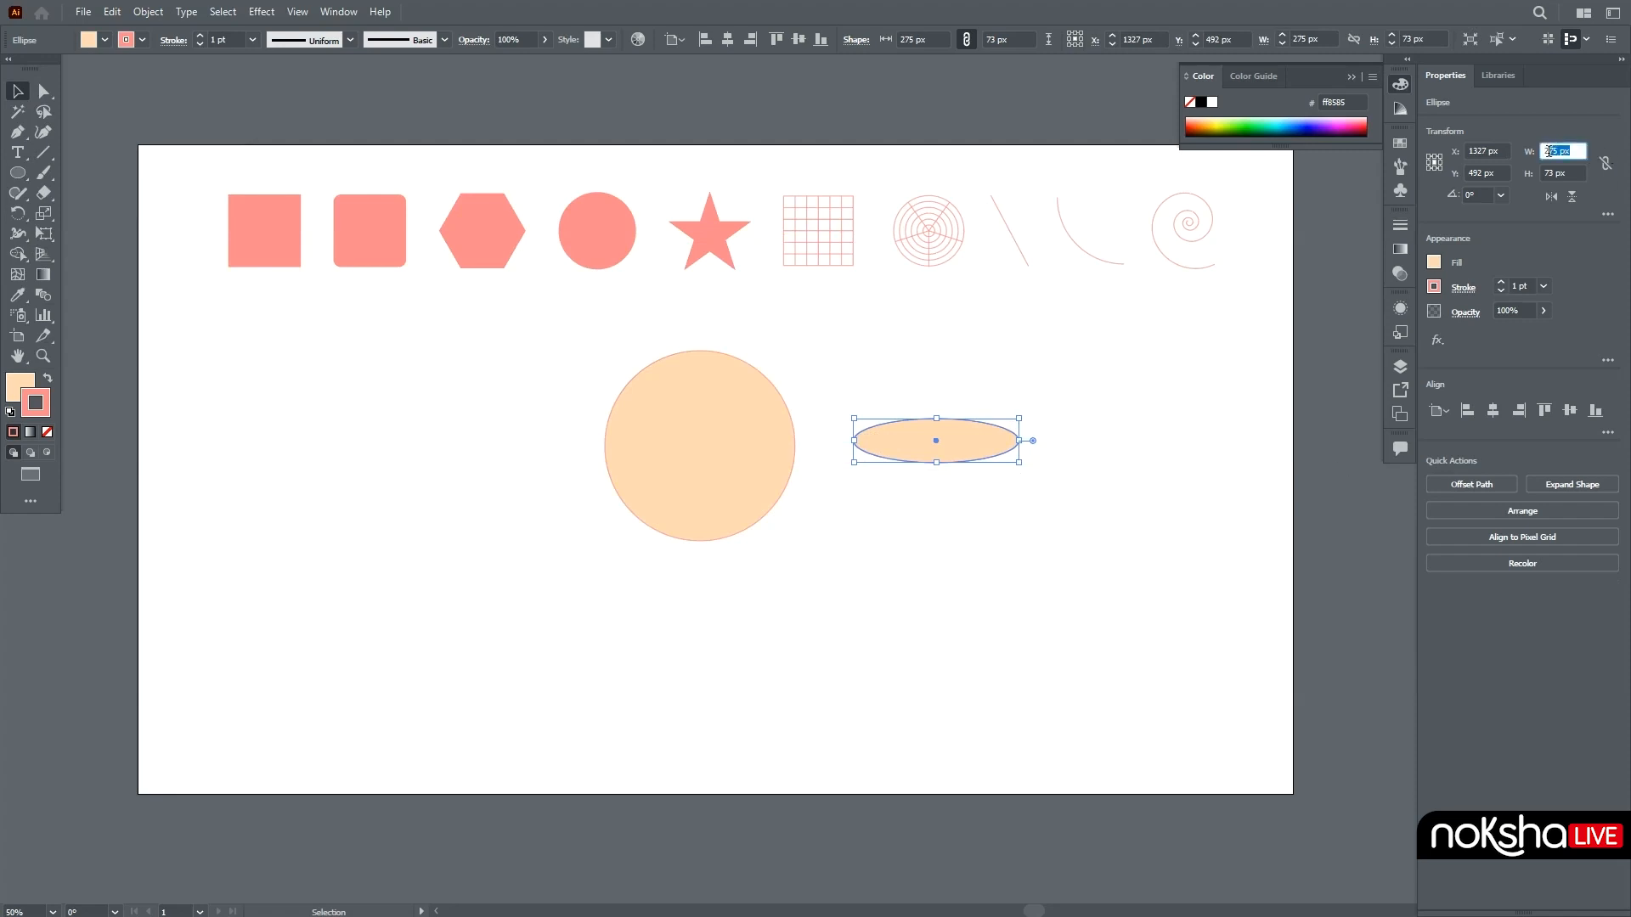
{"action": "key", "text": "Tab"}
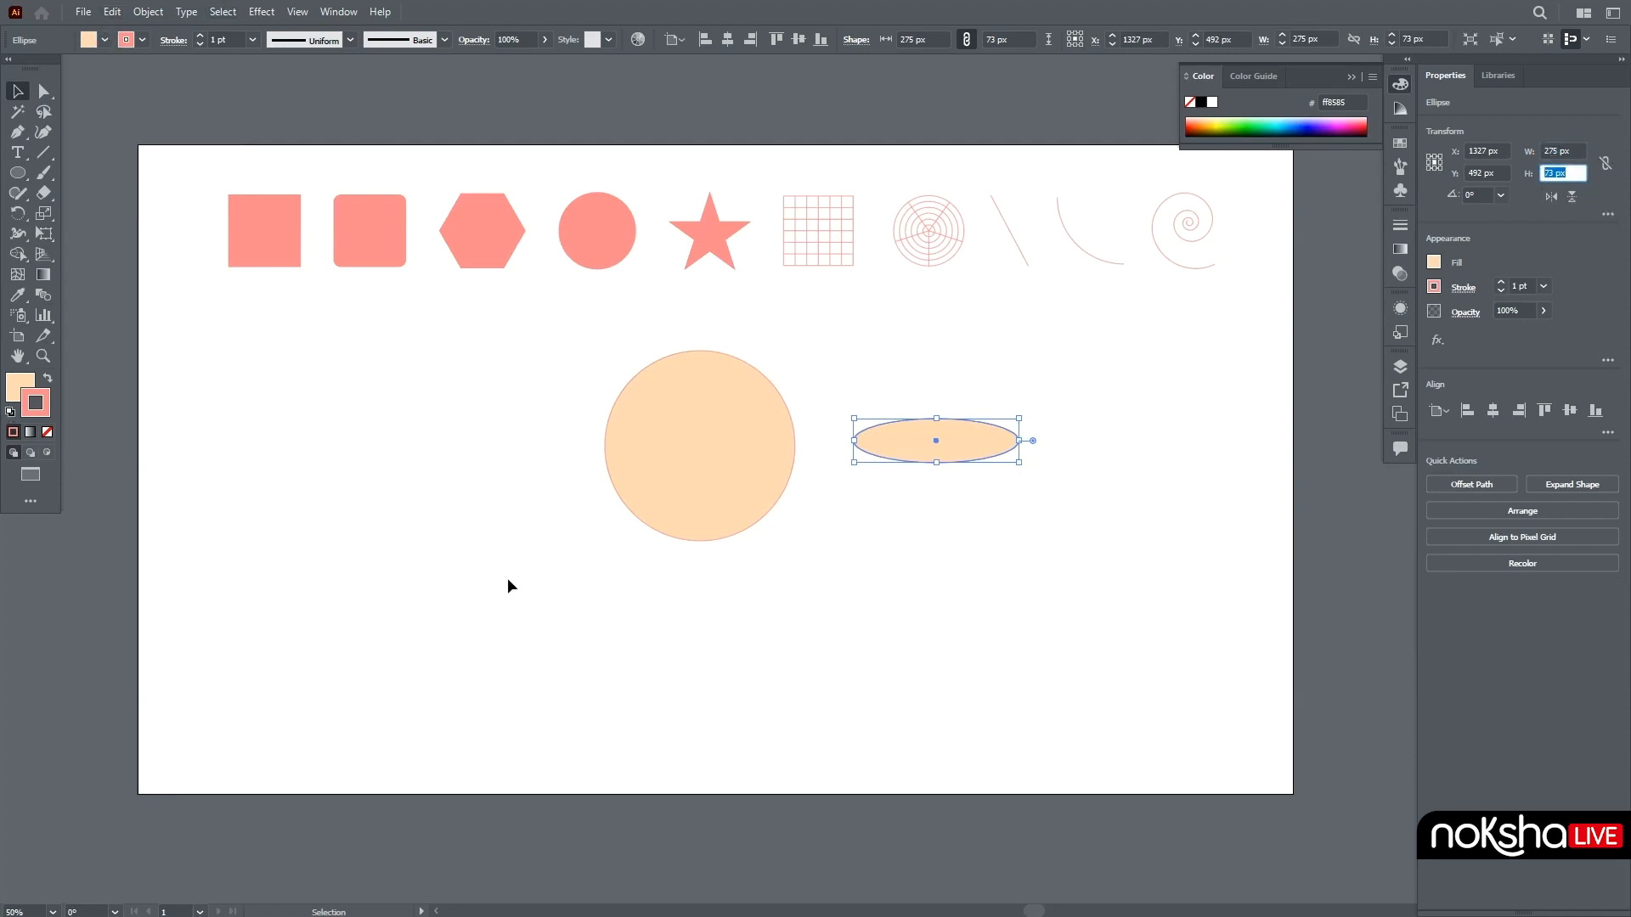
{"action": "left_click", "coordinate": [606, 576]}
{"action": "left_click_drag", "start_coordinate": [476, 334], "coordinate": [1151, 599]}
{"action": "key", "text": "Delete"}
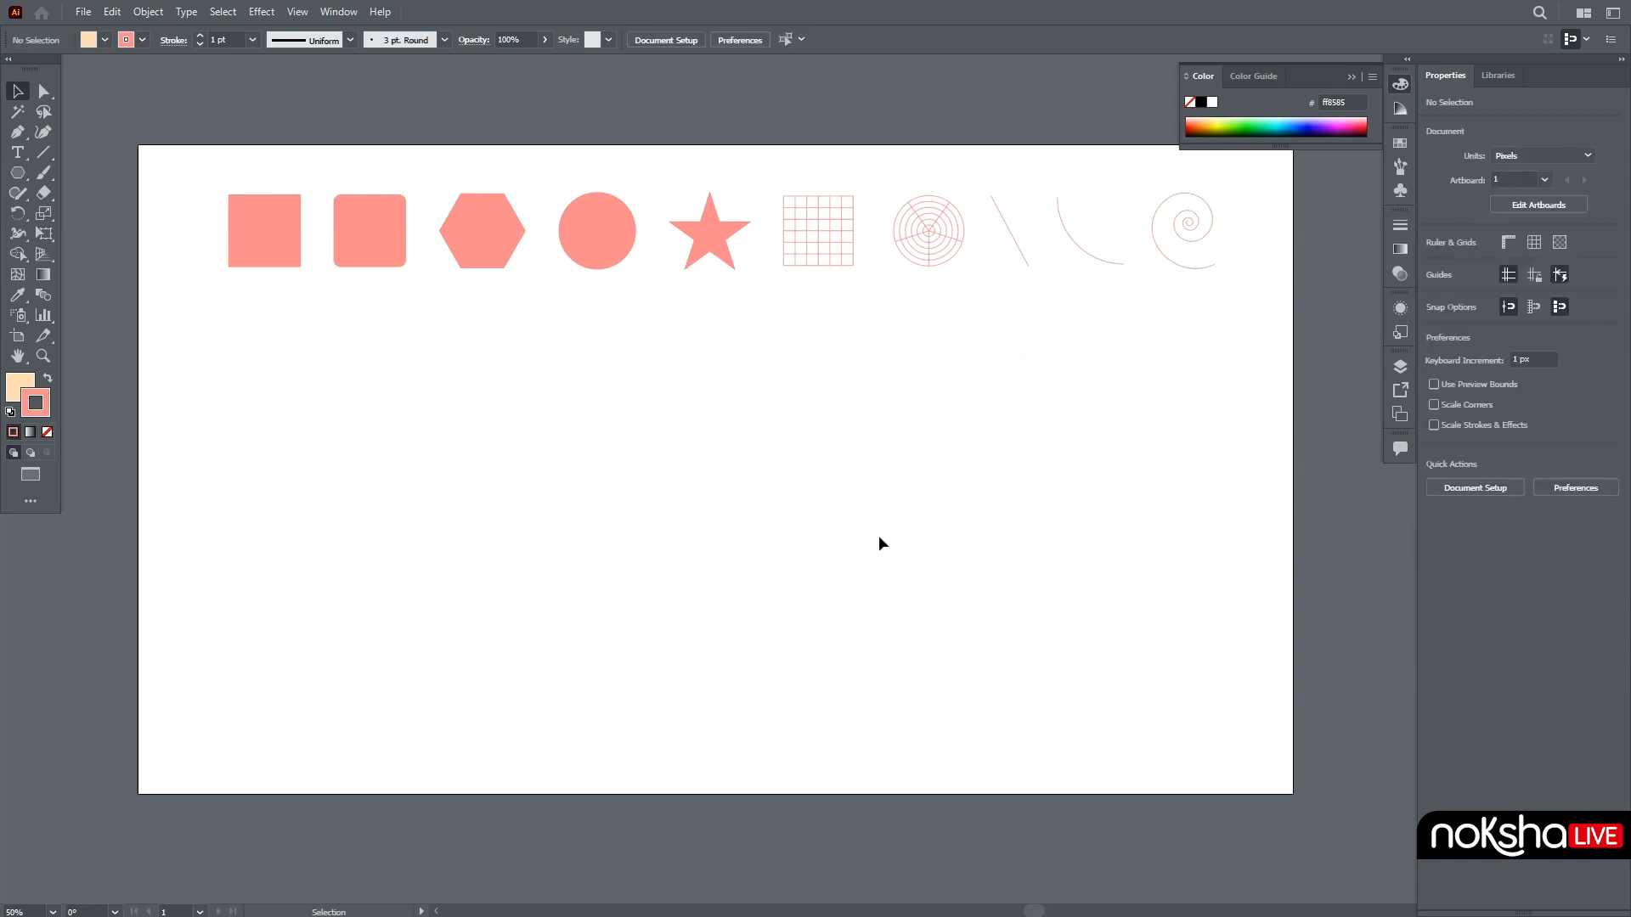
Draw a pentagon about 435 × 414 px in the middle of the artboard and add one side to make it a hexagon
{"action": "left_click", "coordinate": [19, 174]}
{"action": "left_click_drag", "start_coordinate": [684, 485], "coordinate": [769, 594]}
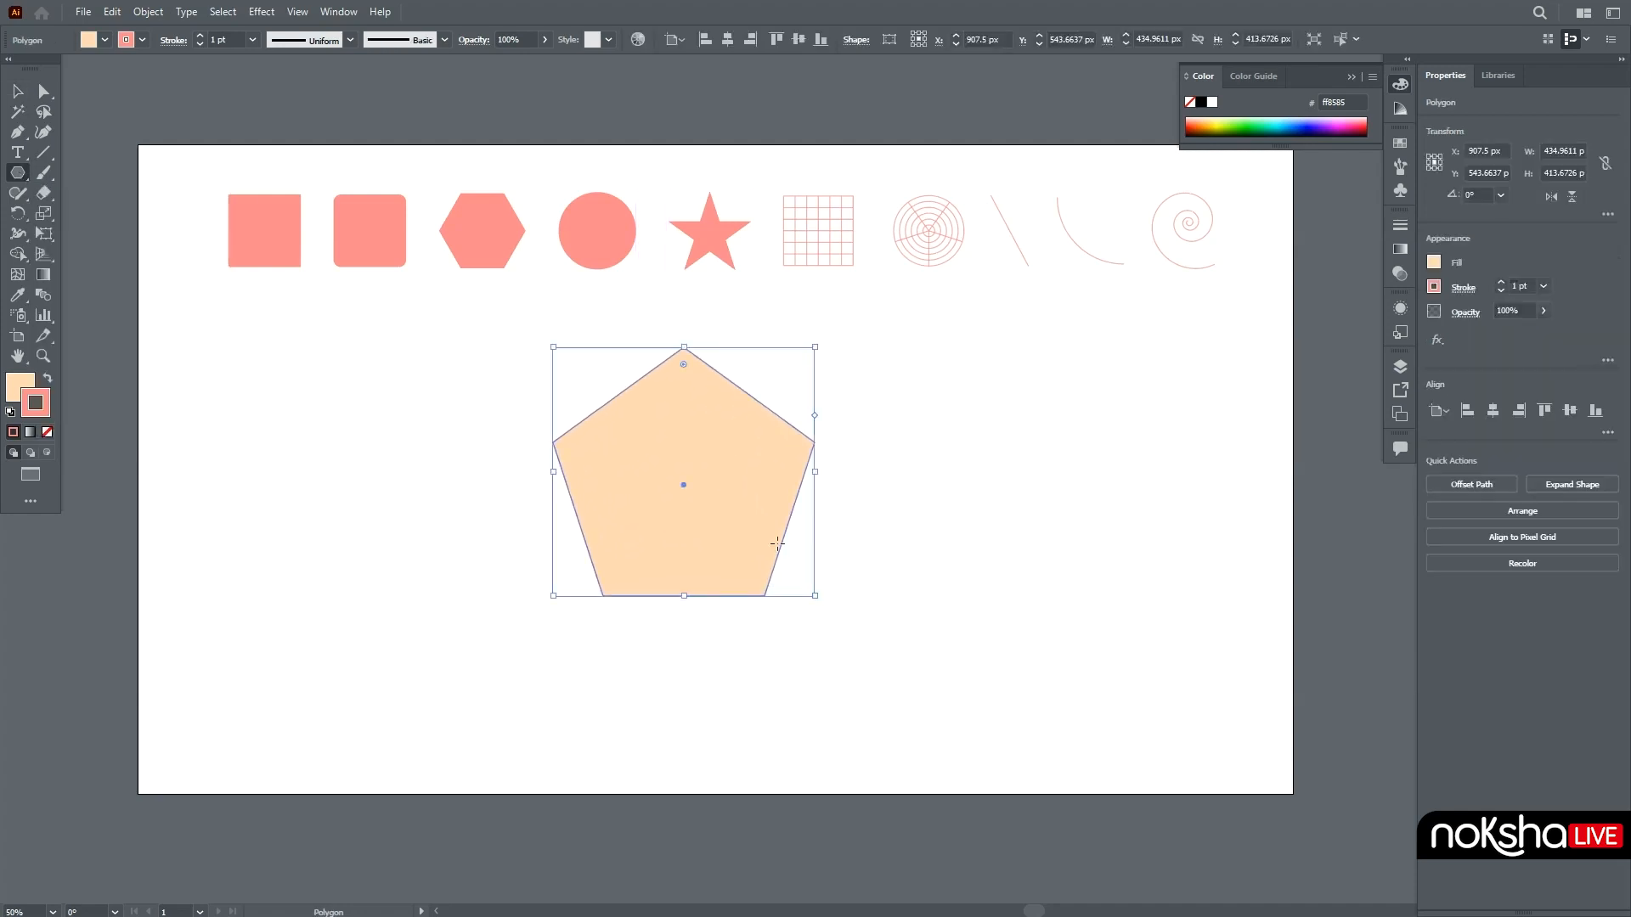
{"action": "mouse_move", "coordinate": [815, 416]}
{"action": "left_mouse_down"}
{"action": "mouse_move", "coordinate": [823, 597]}
{"action": "mouse_move", "coordinate": [821, 433]}
{"action": "left_mouse_up"}
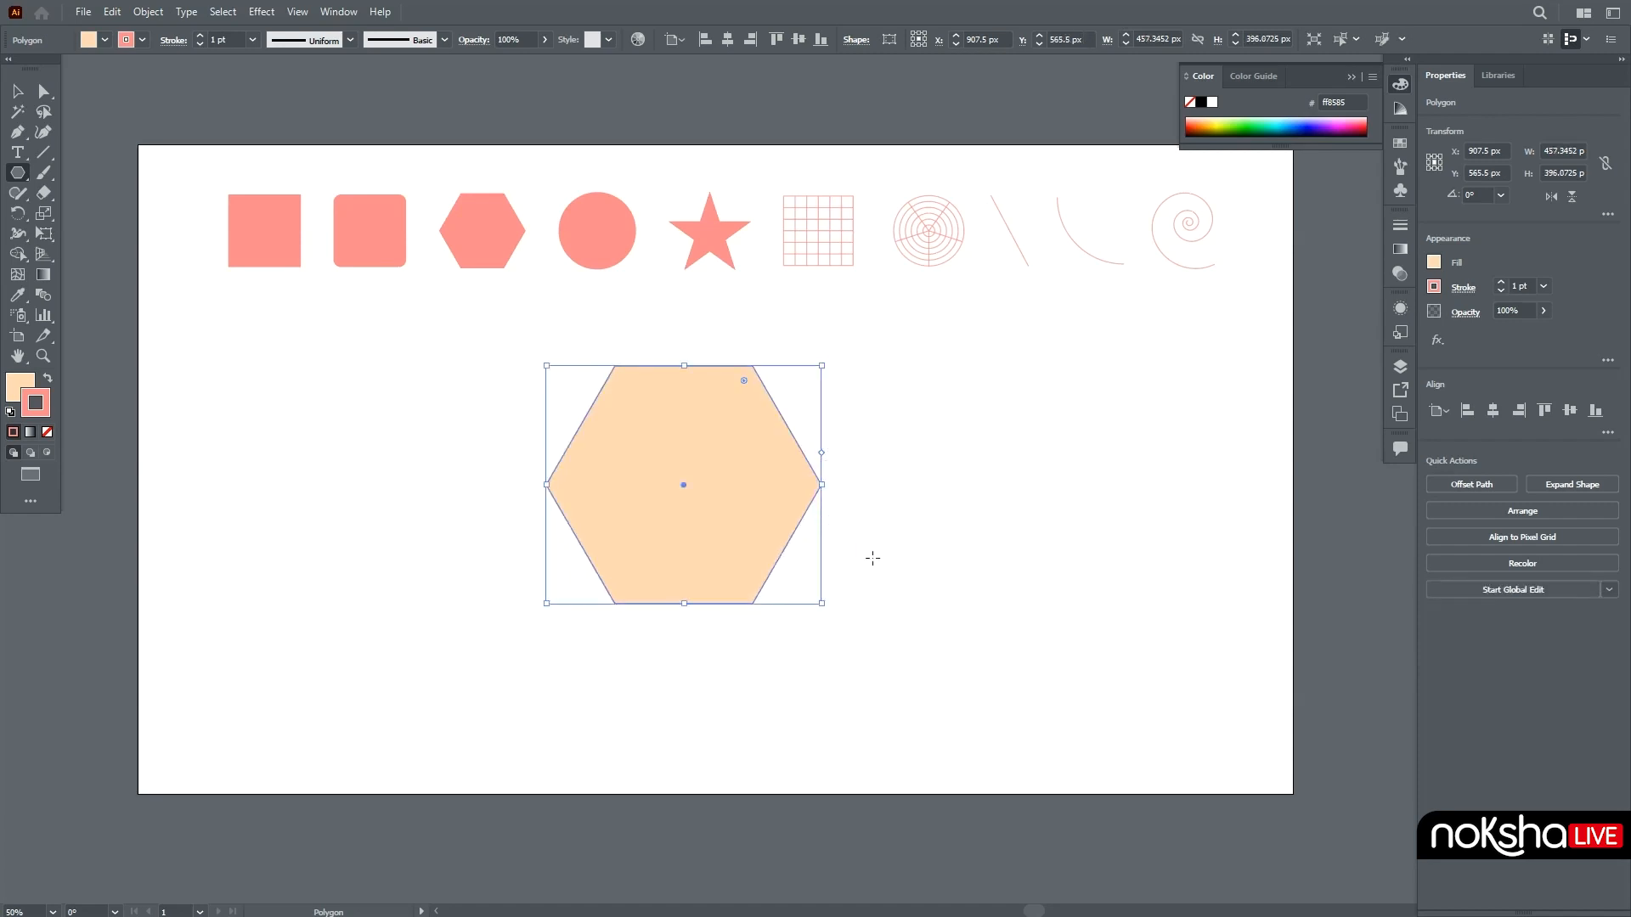
Draw a second polygon about 492 × 500 px beside the hexagon, varying its number of sides while drawing and ending with seven
{"action": "left_click_drag", "start_coordinate": [1028, 470], "coordinate": [1164, 542]}
{"action": "left_click_drag", "start_coordinate": [1164, 542], "coordinate": [1164, 542]}
{"action": "key", "text": "Up"}
{"action": "key", "text": "Up"}
{"action": "key", "text": "Up"}
{"action": "key", "text": "Up"}
{"action": "key", "text": "Down"}
{"action": "key", "text": "Down"}
{"action": "key", "text": "Down"}
{"action": "key", "text": "Down"}
{"action": "key", "text": "Down"}
{"action": "key", "text": "Down"}
{"action": "key", "text": "Up"}
{"action": "key", "text": "Up"}
{"action": "key", "text": "Up"}
{"action": "key", "text": "Up"}
{"action": "key", "text": "Up"}
{"action": "key", "text": "Down"}
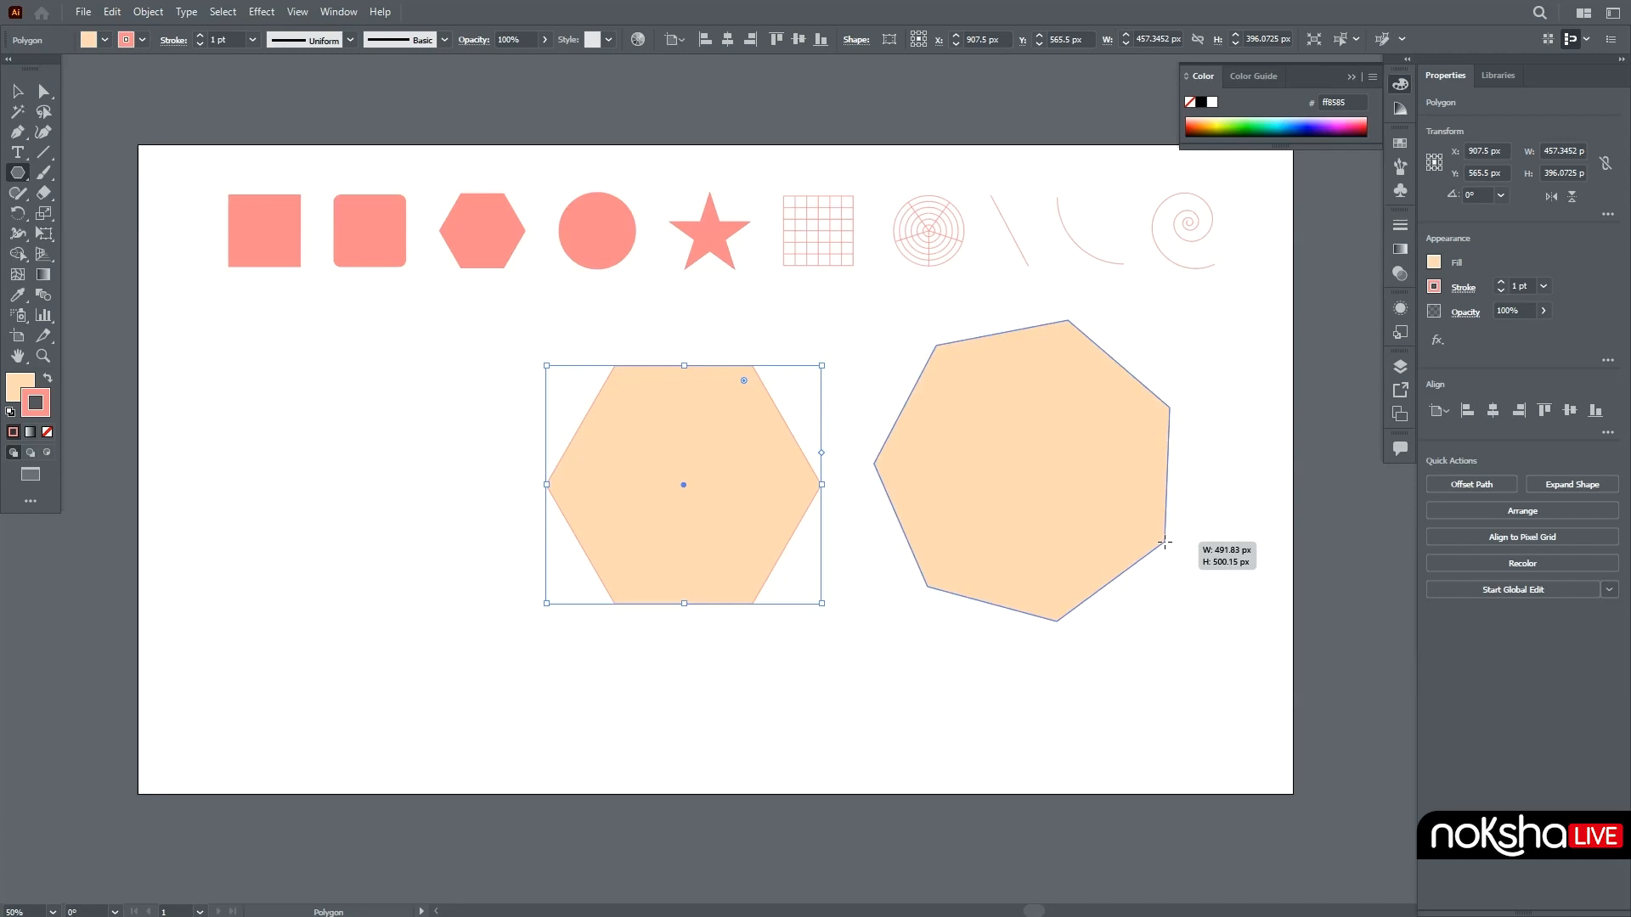
{"action": "left_click_drag", "start_coordinate": [1165, 542], "coordinate": [1165, 542]}
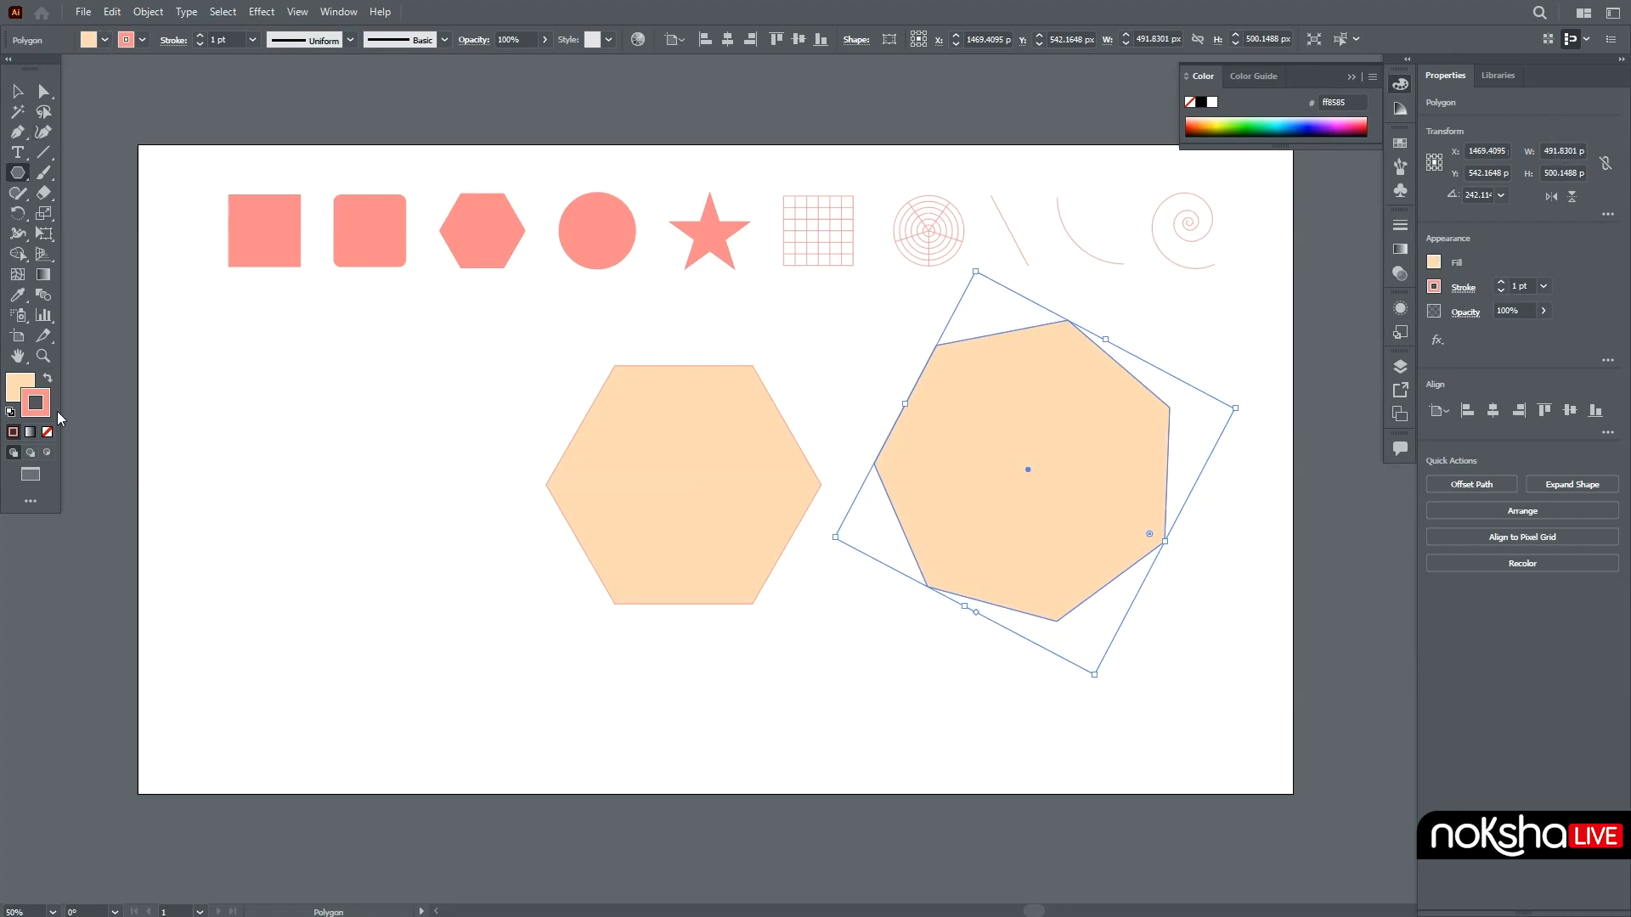
Select the seven-sided polygon and the hexagon together and delete them
{"action": "left_click", "coordinate": [17, 91]}
{"action": "left_click", "coordinate": [951, 605]}
{"action": "left_click", "coordinate": [1010, 582]}
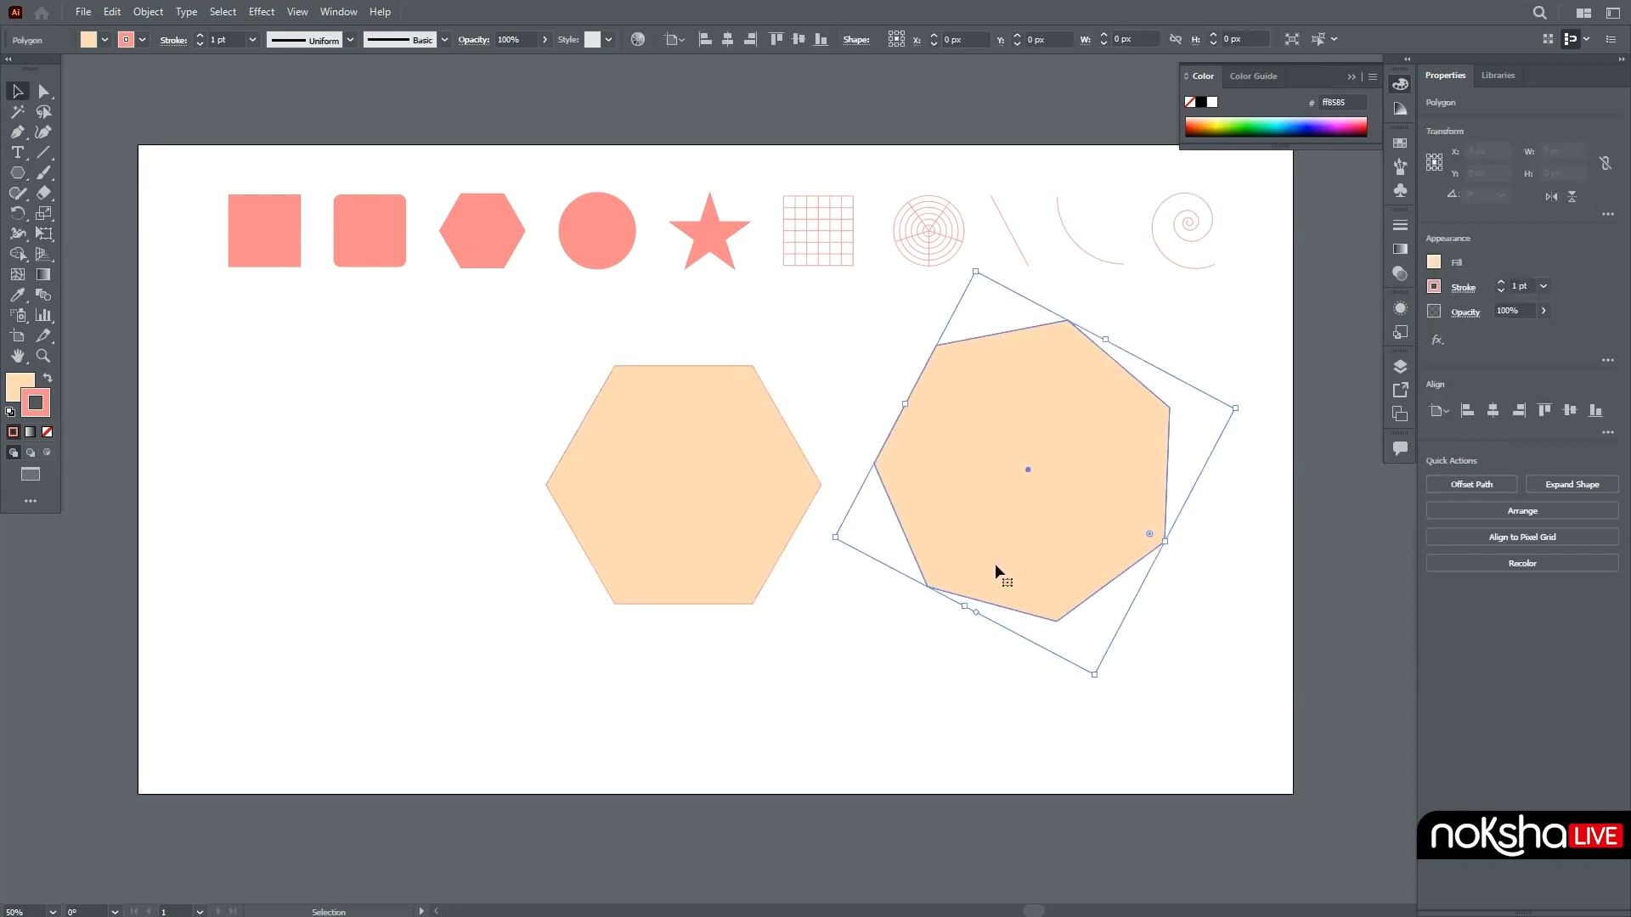
{"action": "left_click", "coordinate": [684, 489], "text": "shift"}
{"action": "key", "text": "Delete"}
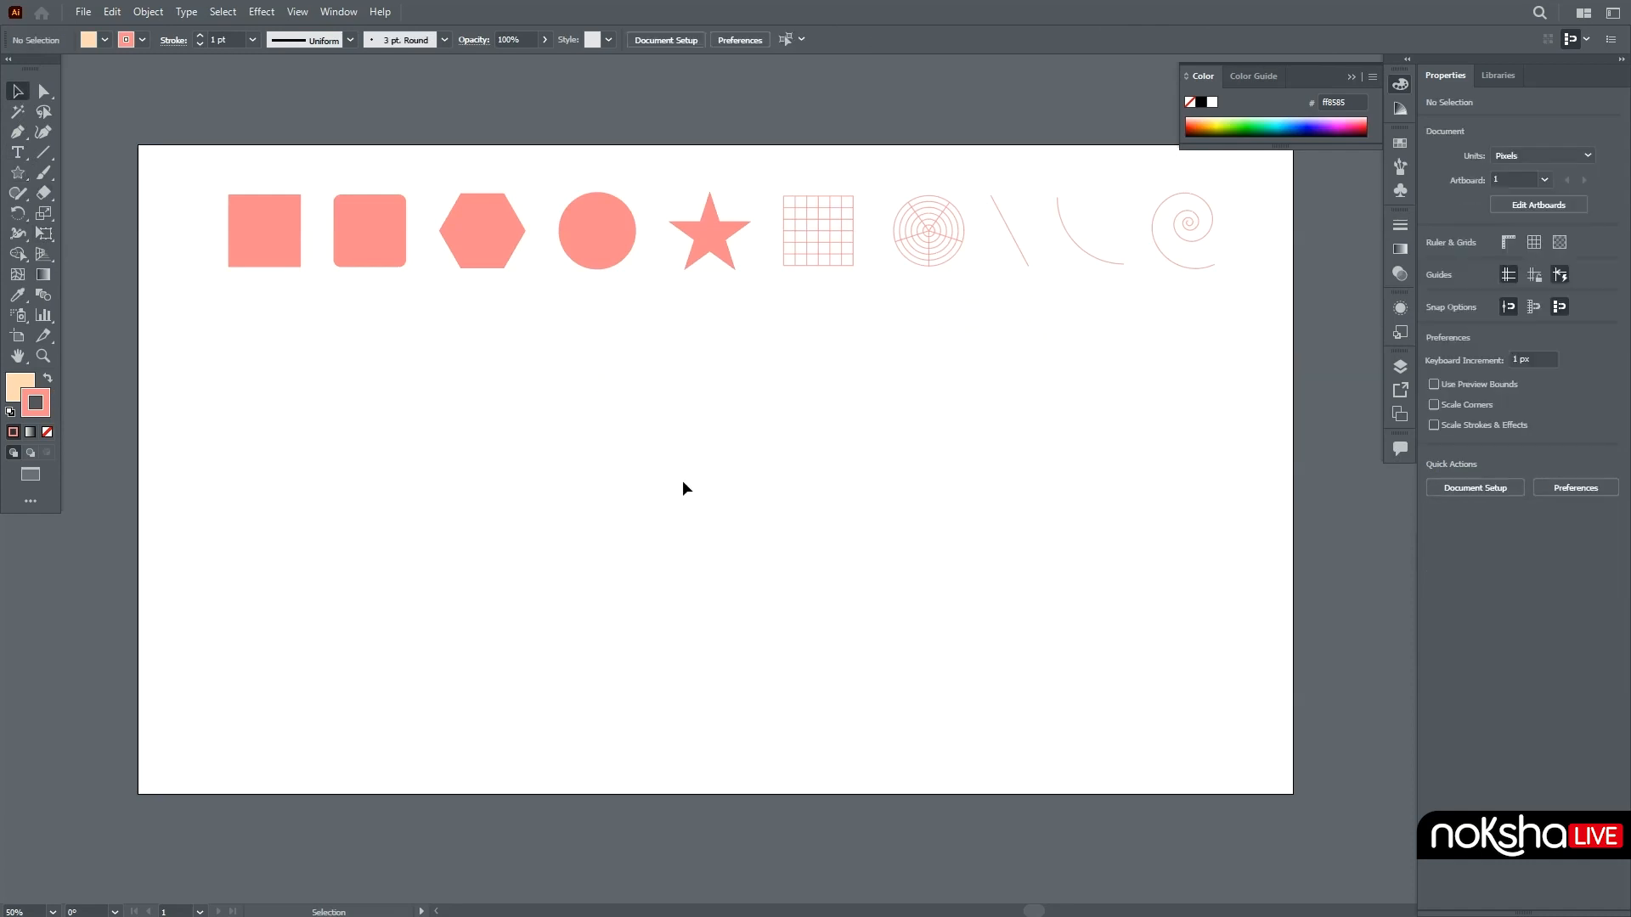
Draw a star about 505 px across near the artboard's centre, varying its number of points while drawing until it forms a dense sunburst
{"action": "left_click", "coordinate": [17, 174]}
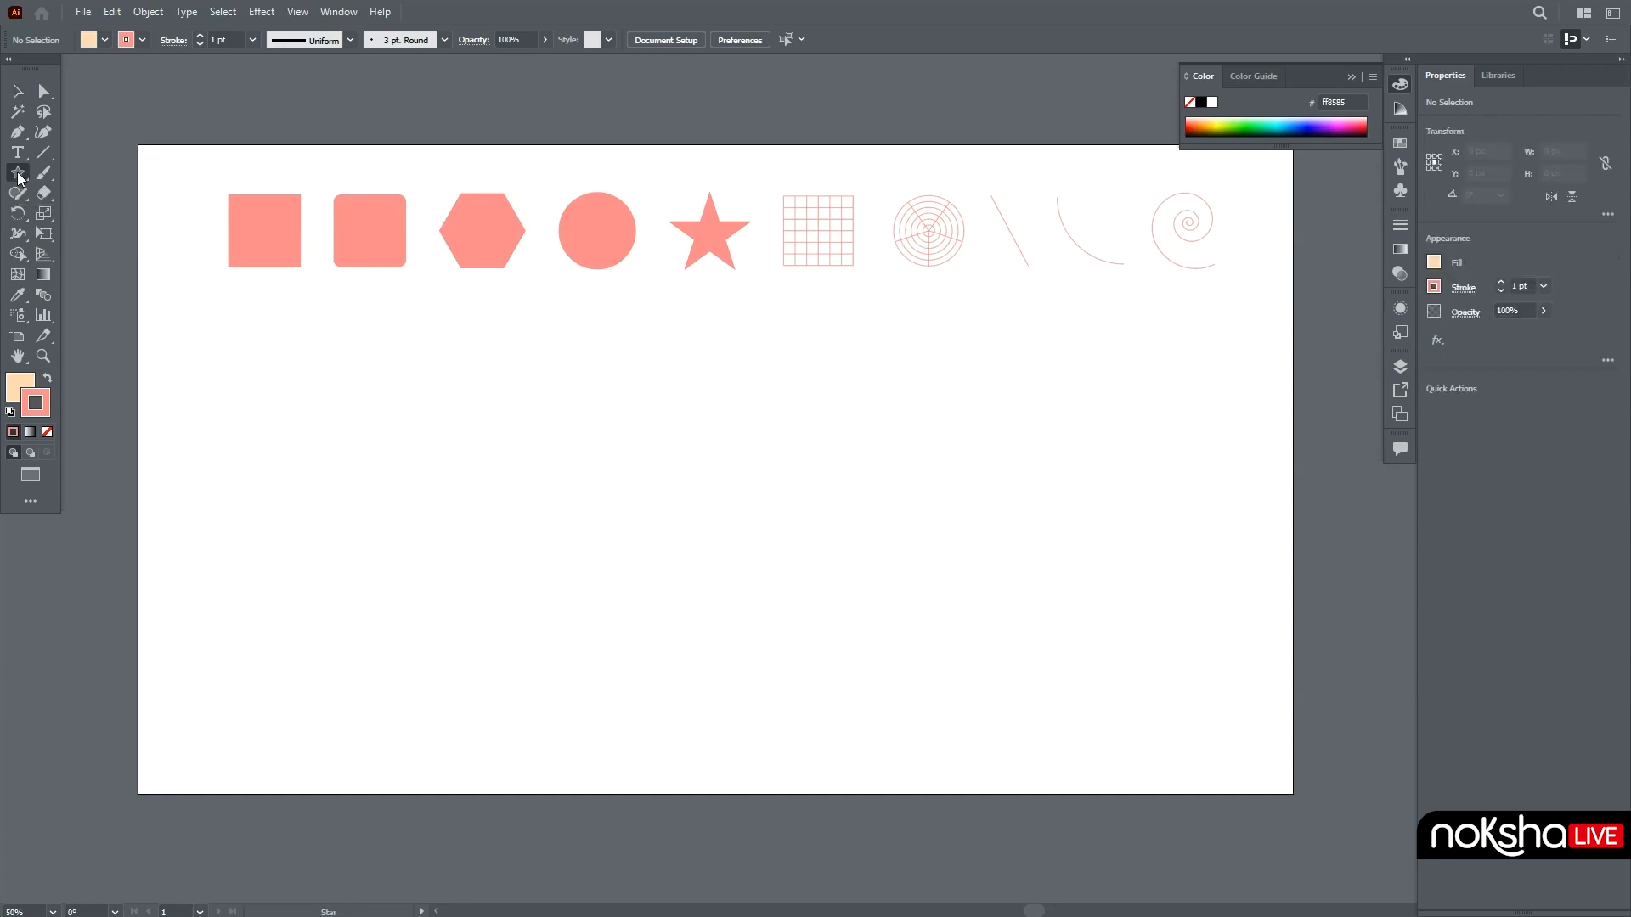
{"action": "left_click_drag", "start_coordinate": [669, 478], "coordinate": [776, 588]}
{"action": "key", "text": "Up"}
{"action": "key", "text": "Up"}
{"action": "key", "text": "Up"}
{"action": "key", "text": "Up"}
{"action": "key", "text": "Down"}
{"action": "key", "text": "Down"}
{"action": "key", "text": "Down"}
{"action": "key", "text": "Down"}
{"action": "key", "text": "Down"}
{"action": "key", "text": "Down"}
{"action": "key", "text": "Down"}
{"action": "key", "text": "Down"}
{"action": "key", "text": "Down"}
{"action": "key", "text": "Down"}
{"action": "key", "text": "Up"}
{"action": "key", "text": "Up"}
{"action": "key", "text": "Up"}
{"action": "key", "text": "Up"}
{"action": "key", "text": "Up"}
{"action": "key", "text": "Up"}
{"action": "key", "text": "Up"}
{"action": "key", "text": "Up"}
{"action": "key", "text": "Up"}
{"action": "key", "text": "Up"}
{"action": "key", "text": "Up"}
{"action": "key", "text": "Up"}
{"action": "key", "text": "Up"}
{"action": "key", "text": "Up"}
Select the many-pointed star and delete it from the artboard
{"action": "key", "text": "v"}
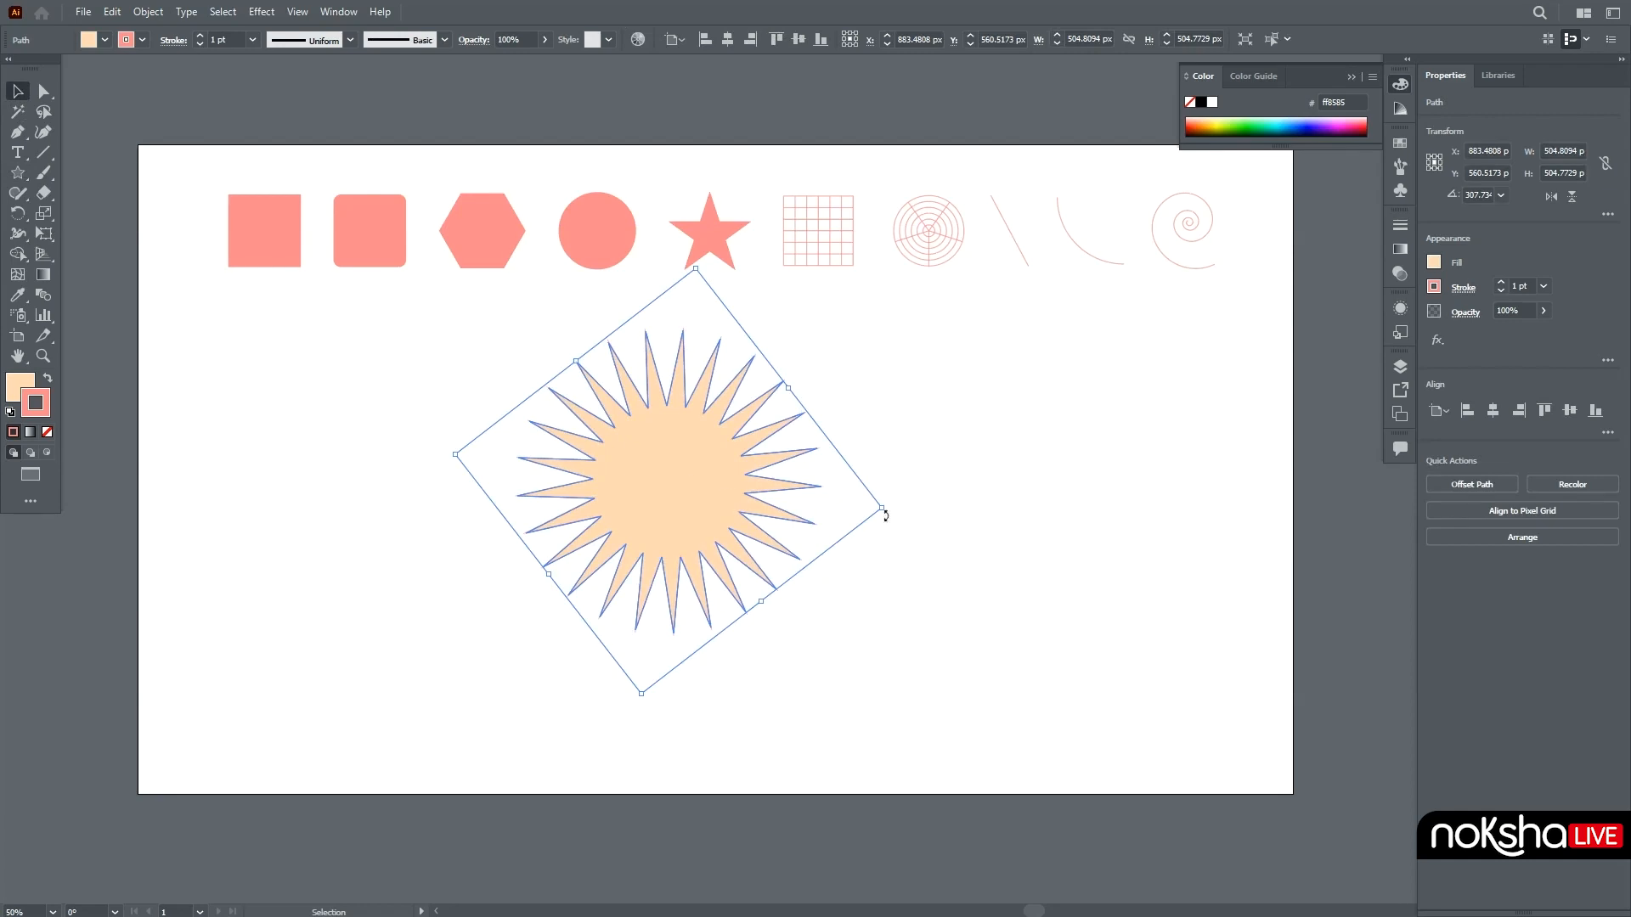
{"action": "left_click", "coordinate": [956, 508]}
{"action": "left_click", "coordinate": [747, 520]}
{"action": "left_click", "coordinate": [1053, 466]}
{"action": "left_click", "coordinate": [763, 501]}
{"action": "key", "text": "Delete"}
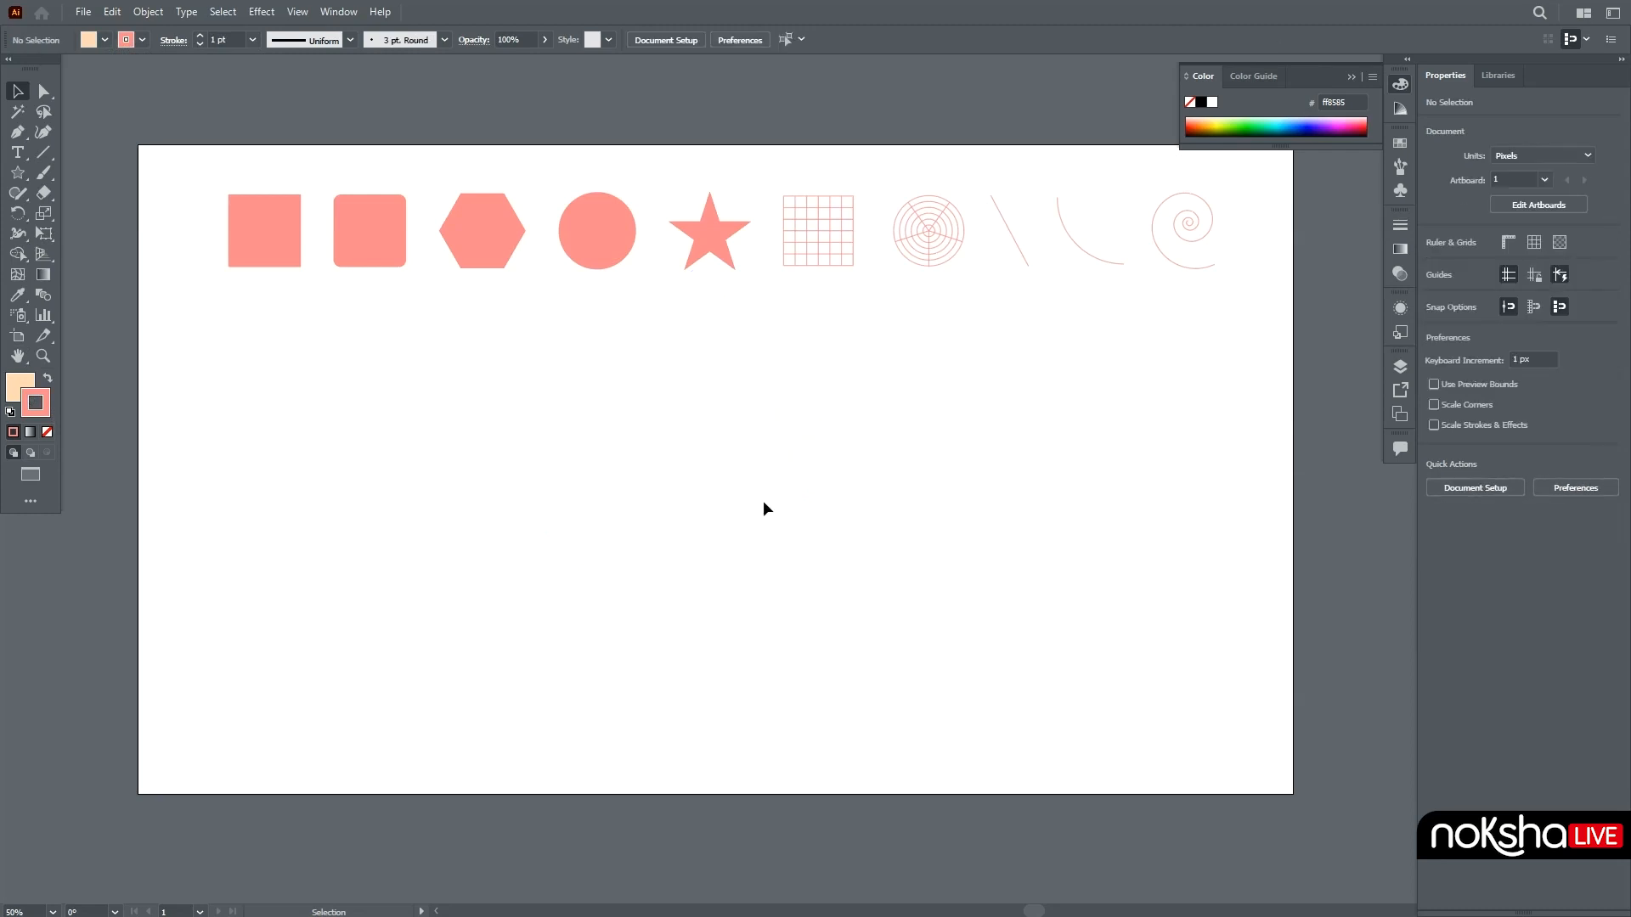
Draw three straight lines below the shape row: one horizontal and two slanted, the lowest about 995 × 302 px
{"action": "left_click", "coordinate": [50, 151]}
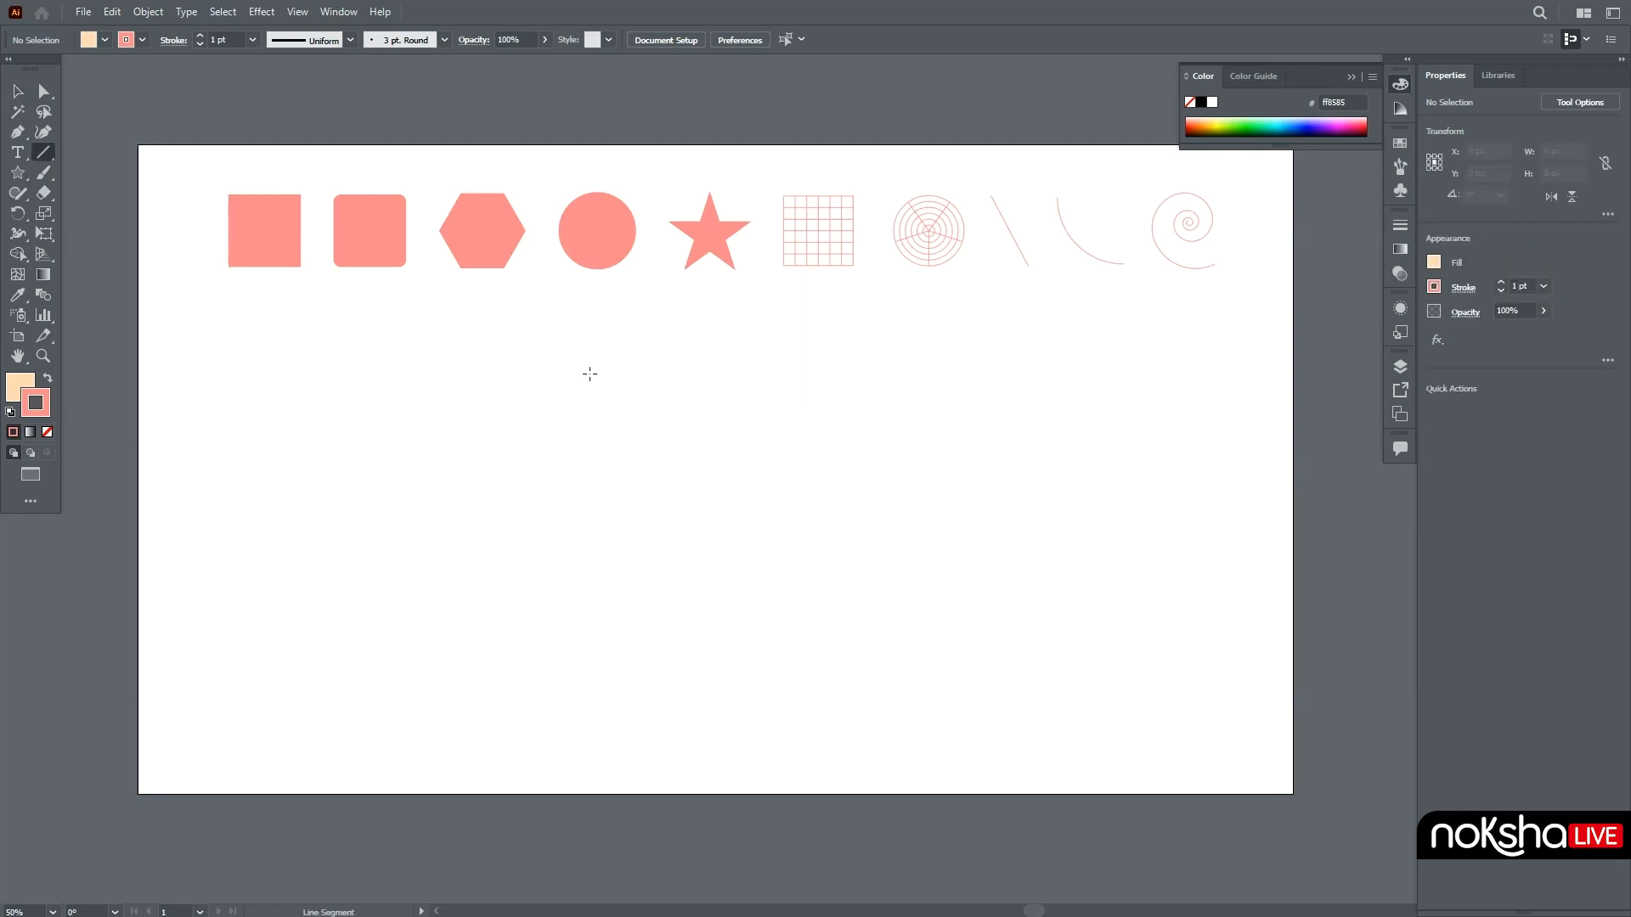
{"action": "mouse_move", "coordinate": [590, 373]}
{"action": "left_mouse_down"}
{"action": "mouse_move", "coordinate": [978, 373]}
{"action": "mouse_move", "coordinate": [977, 407]}
{"action": "mouse_move", "coordinate": [508, 549]}
{"action": "left_mouse_up"}
{"action": "left_click_drag", "start_coordinate": [990, 420], "coordinate": [391, 601]}
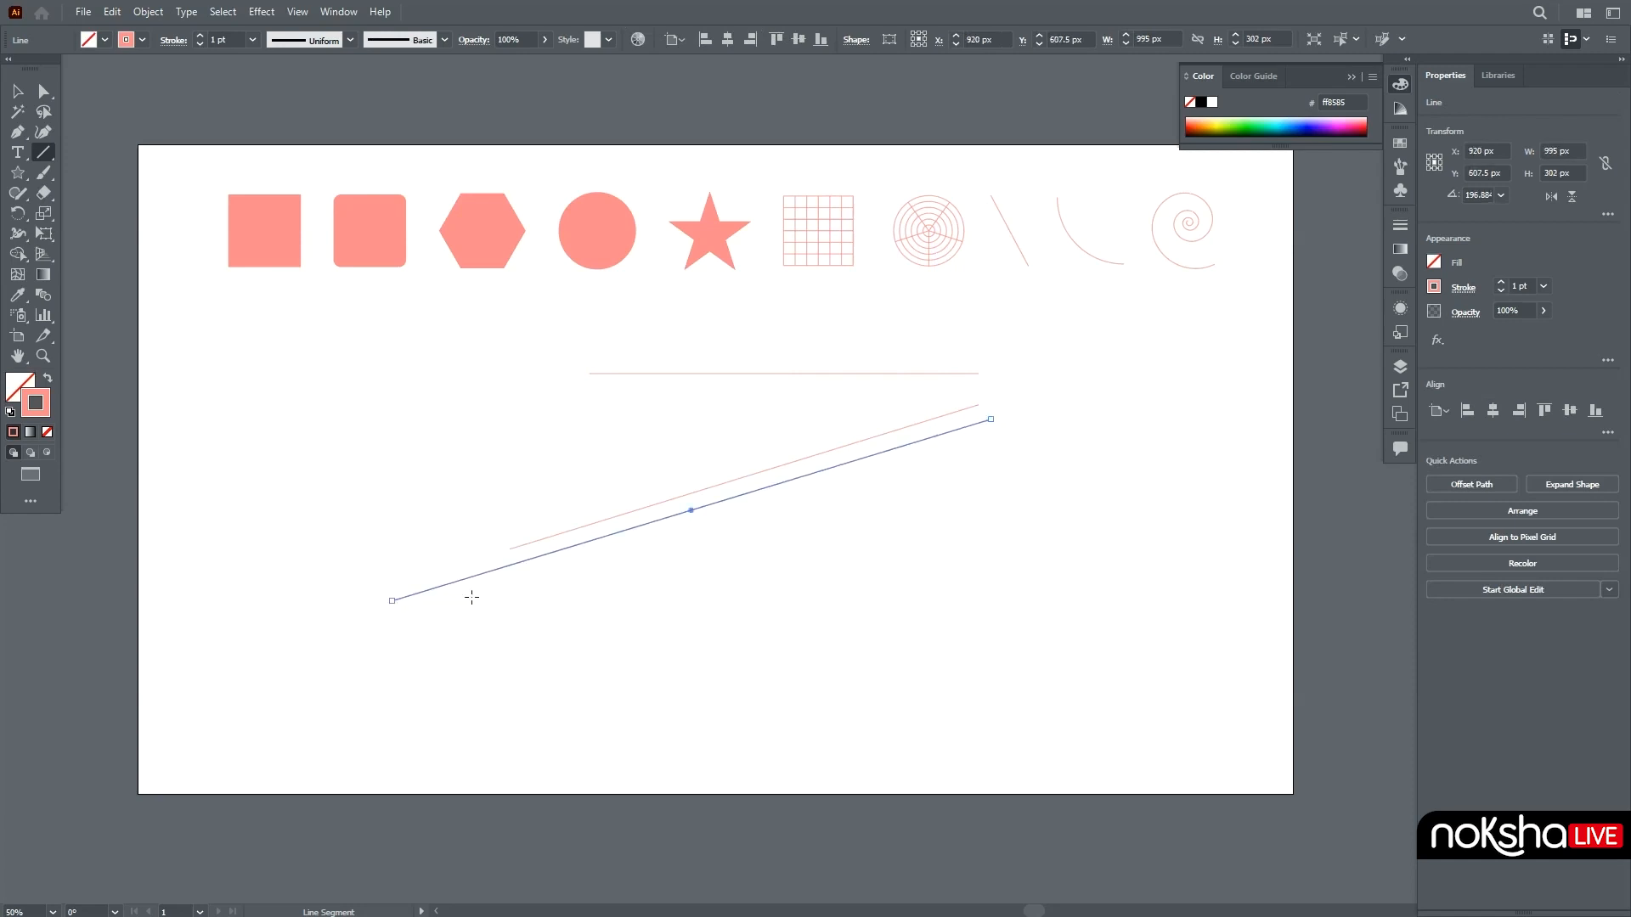
Select the lowest slanted line and set its stroke weight to 6 pt
{"action": "key", "text": "v"}
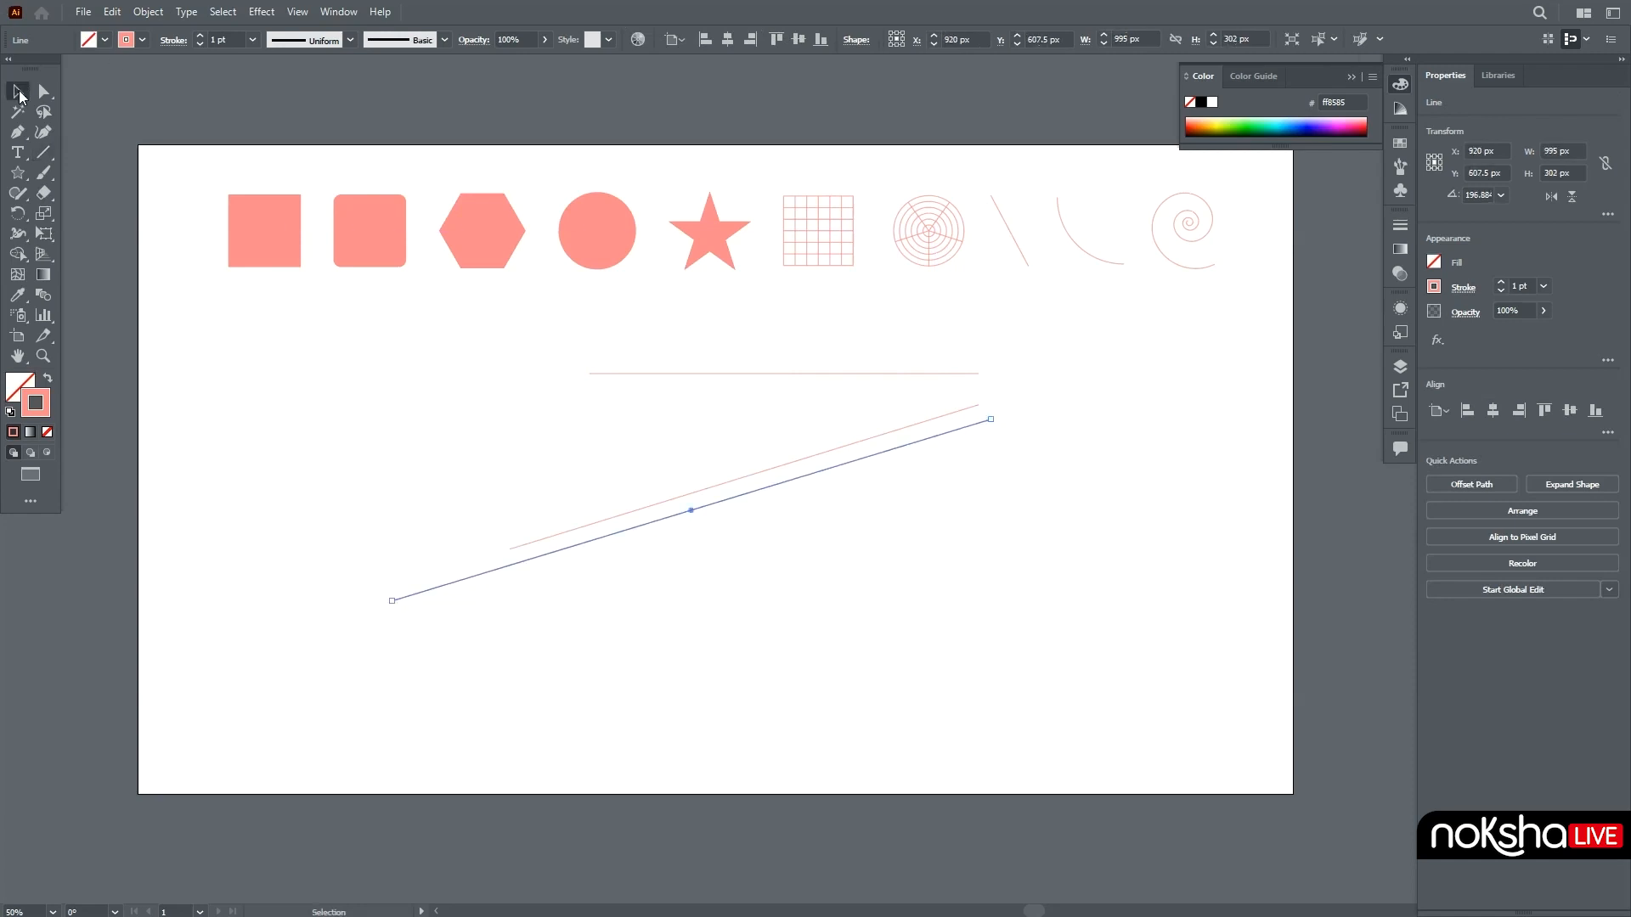
{"action": "left_click", "coordinate": [680, 594]}
{"action": "left_click", "coordinate": [710, 507]}
{"action": "left_click", "coordinate": [1249, 39]}
{"action": "left_click", "coordinate": [1140, 35]}
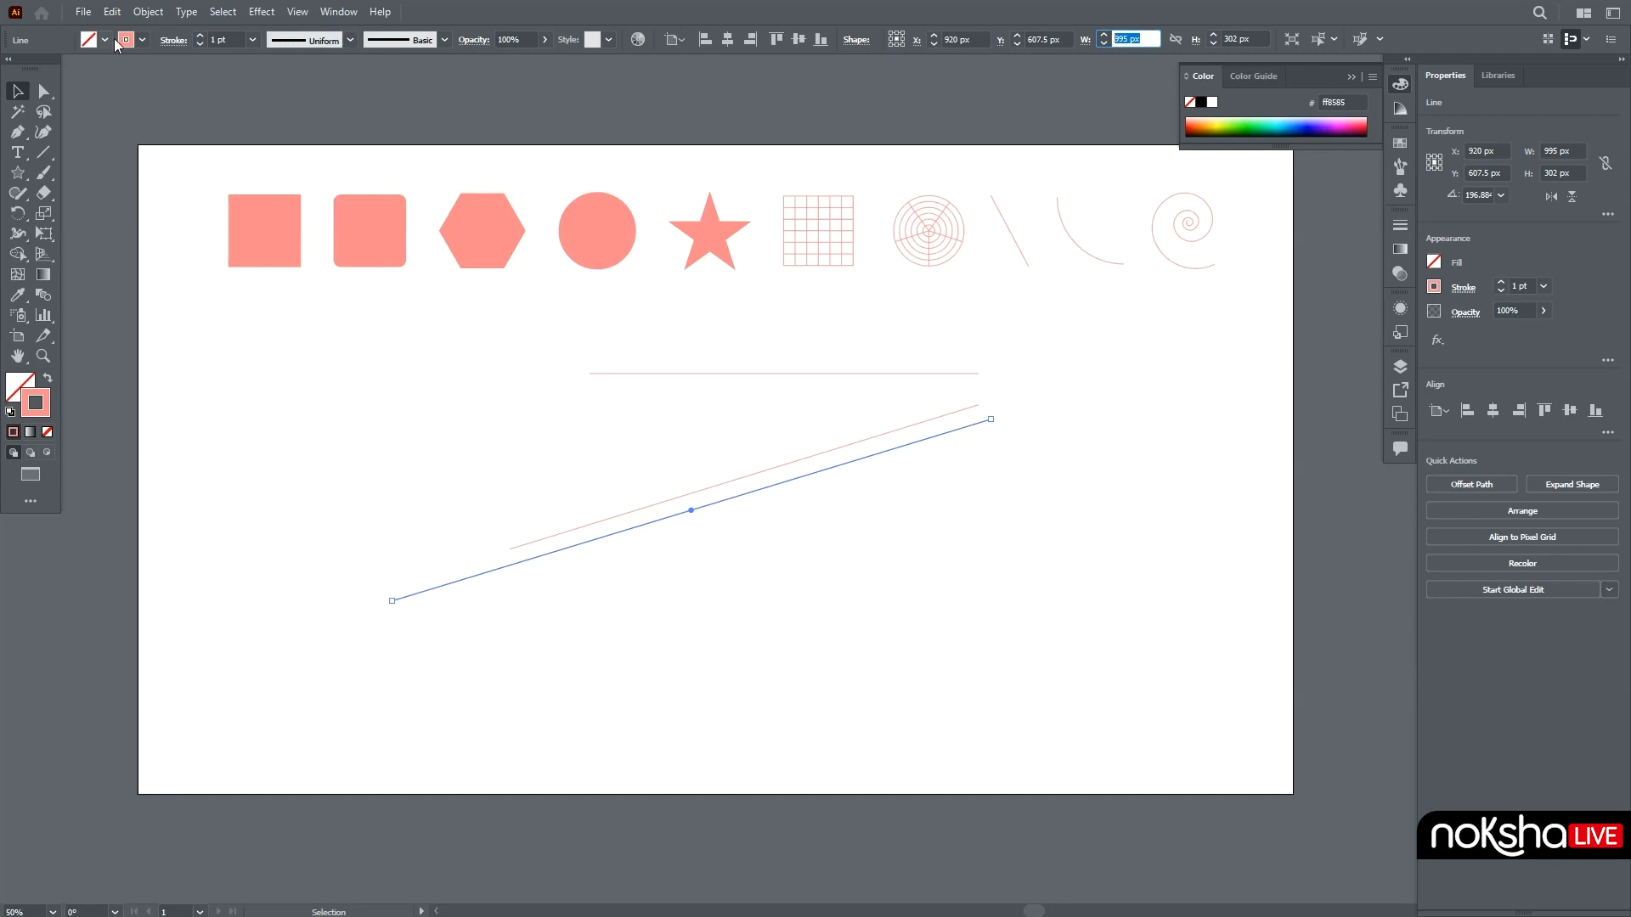
{"action": "left_click", "coordinate": [200, 36]}
{"action": "left_click", "coordinate": [200, 36]}
{"action": "left_click", "coordinate": [199, 36]}
{"action": "left_click", "coordinate": [199, 36]}
{"action": "left_click", "coordinate": [199, 36]}
{"action": "left_click", "coordinate": [353, 323]}
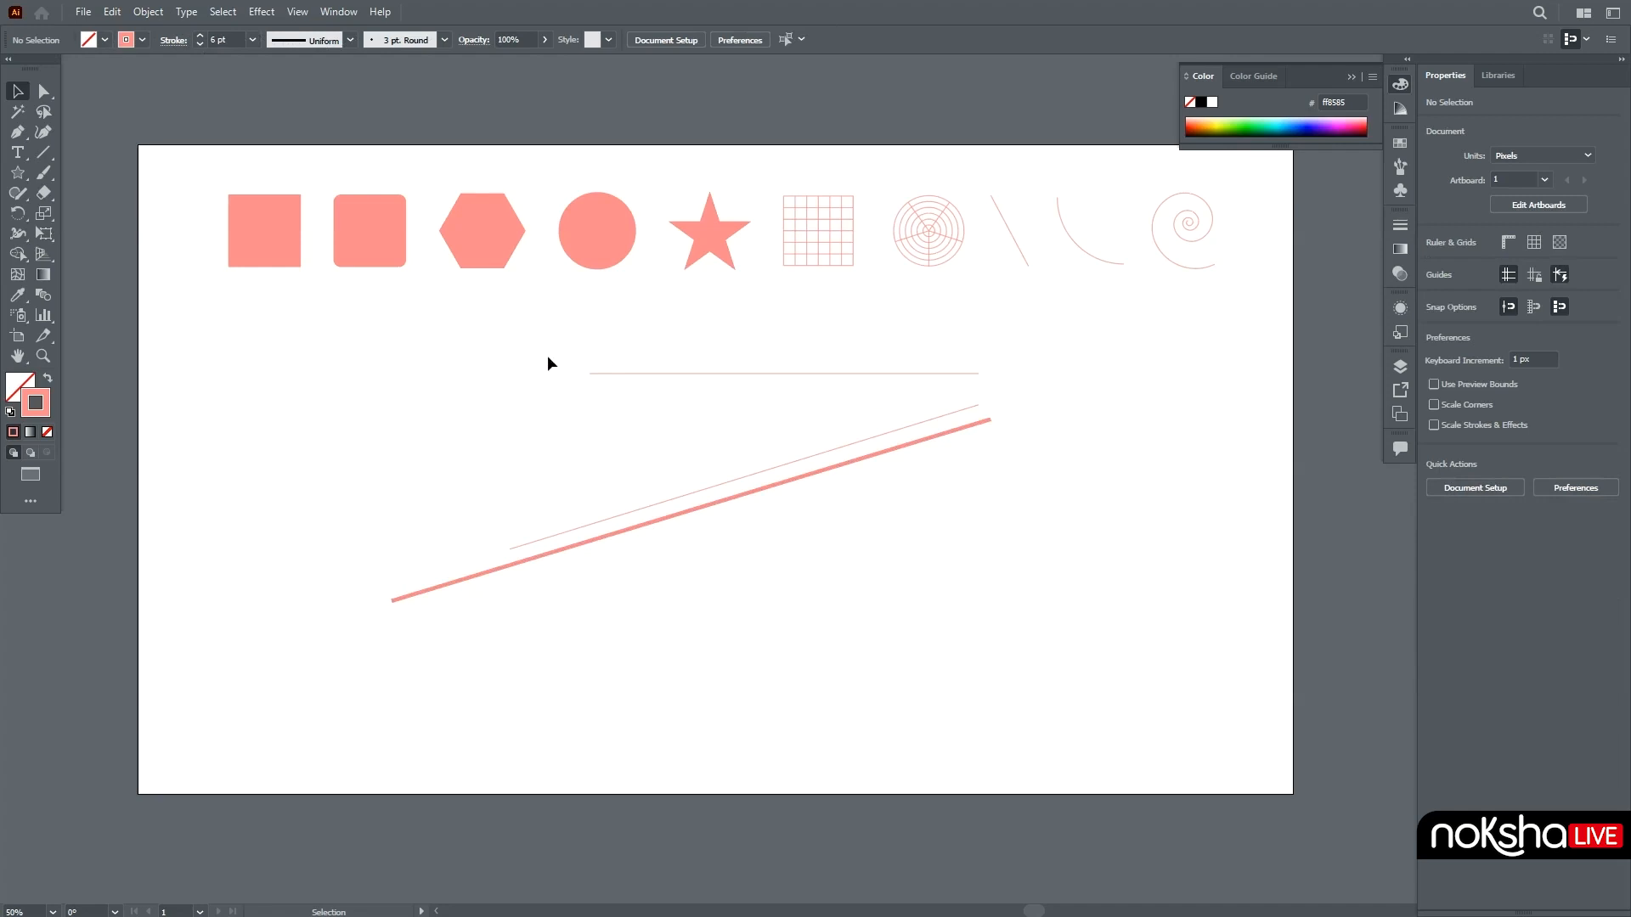
Select the three lines together and delete them
{"action": "left_click_drag", "start_coordinate": [546, 357], "coordinate": [732, 588]}
{"action": "key", "text": "Delete"}
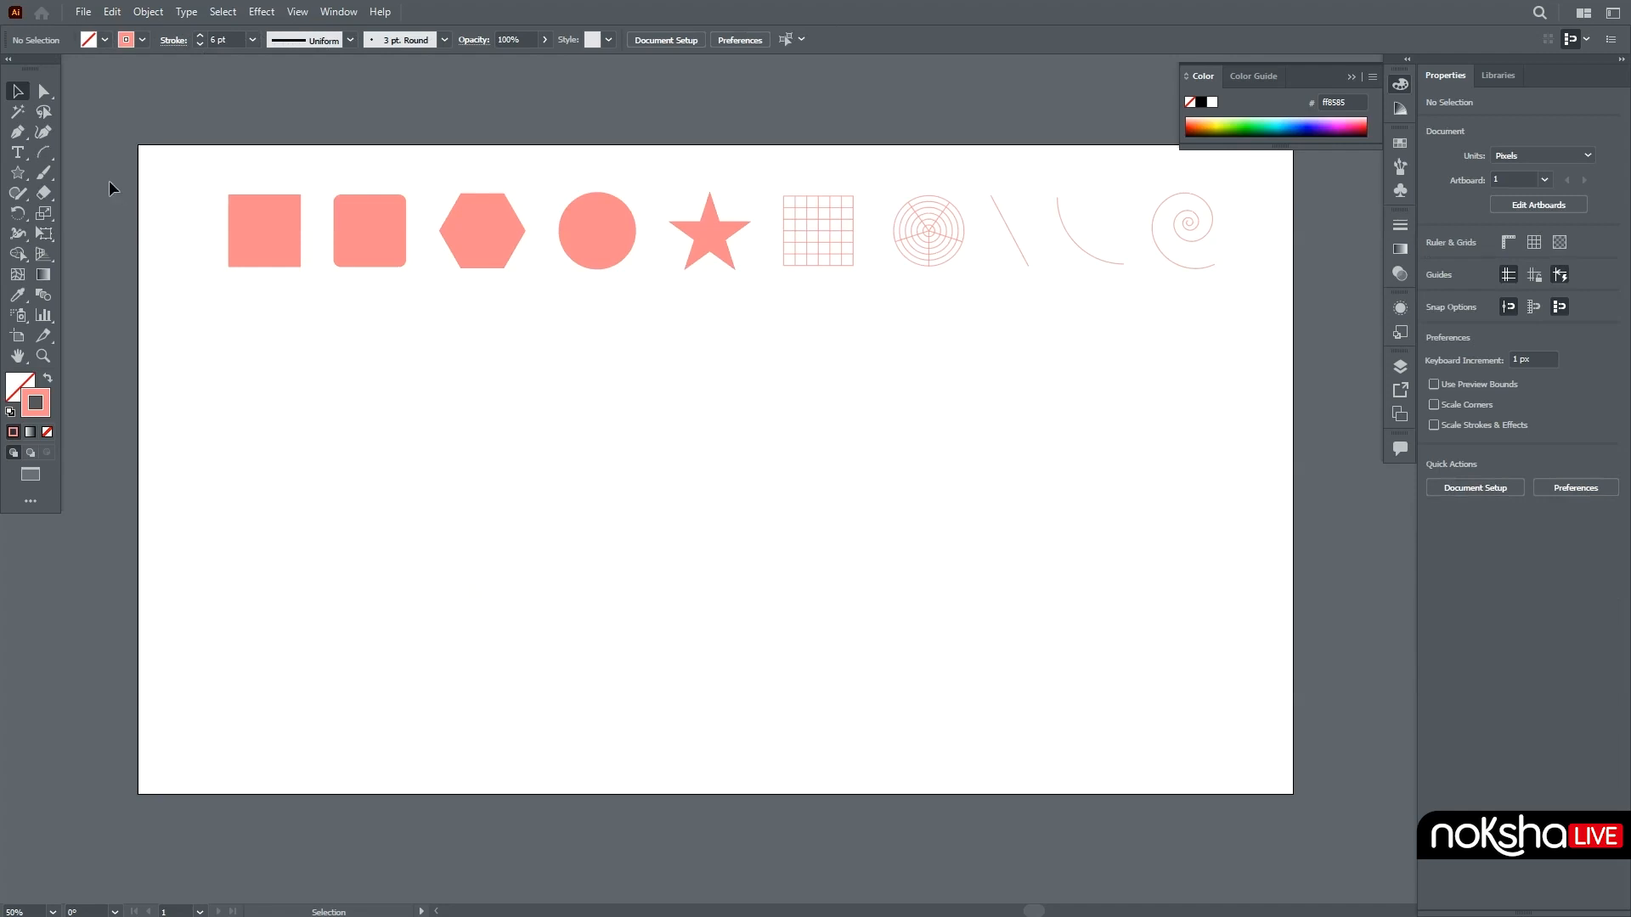
Draw two arcs side by side, the first about 293 × 293 px, varying the curvature of the second while drawing
{"action": "left_click", "coordinate": [46, 148]}
{"action": "left_click_drag", "start_coordinate": [597, 422], "coordinate": [773, 597]}
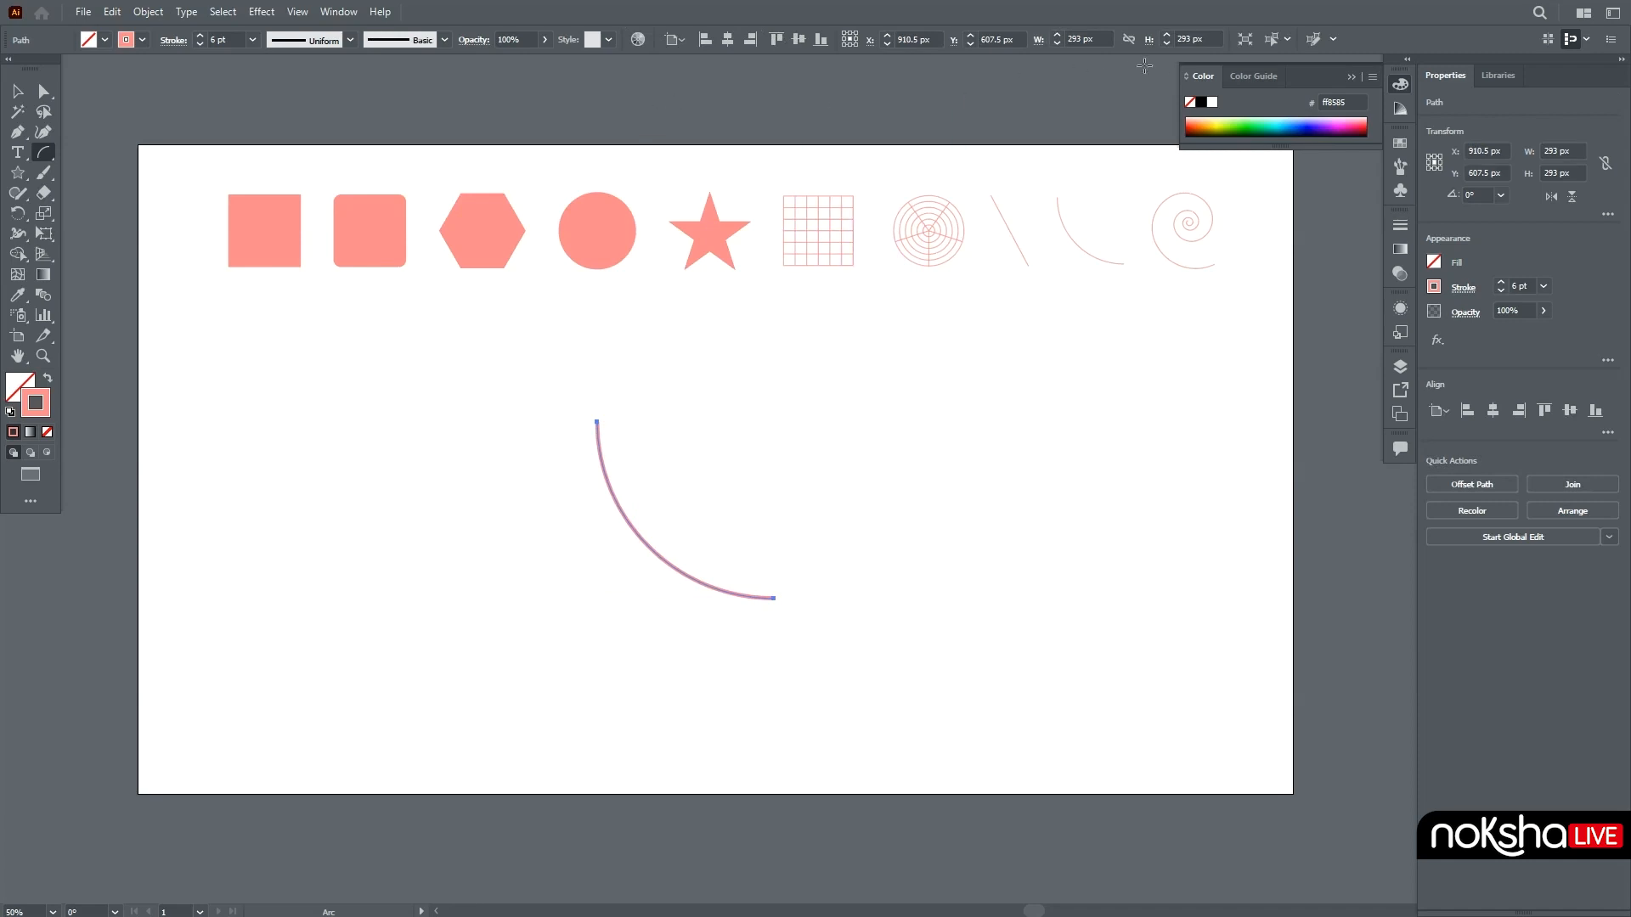
{"action": "left_click_drag", "start_coordinate": [806, 409], "coordinate": [983, 575]}
{"action": "key", "text": "Up"}
{"action": "key", "text": "Up"}
{"action": "key", "text": "Up"}
{"action": "key", "text": "Up"}
{"action": "key", "text": "Up"}
{"action": "key", "text": "Down"}
{"action": "key", "text": "Down"}
{"action": "key", "text": "Down"}
{"action": "key", "text": "Down"}
{"action": "key", "text": "Down"}
{"action": "key", "text": "Down"}
{"action": "key", "text": "Down"}
{"action": "key", "text": "Down"}
{"action": "key", "text": "Down"}
{"action": "key", "text": "Down"}
{"action": "key", "text": "Up"}
{"action": "key", "text": "Up"}
{"action": "key", "text": "Up"}
{"action": "key", "text": "Up"}
{"action": "key", "text": "Up"}
{"action": "key", "text": "Up"}
{"action": "key", "text": "Up"}
{"action": "key", "text": "Up"}
{"action": "key", "text": "Up"}
{"action": "key", "text": "Up"}
Select both arcs and delete them from the artboard
{"action": "key", "text": "v"}
{"action": "left_click", "coordinate": [1011, 643]}
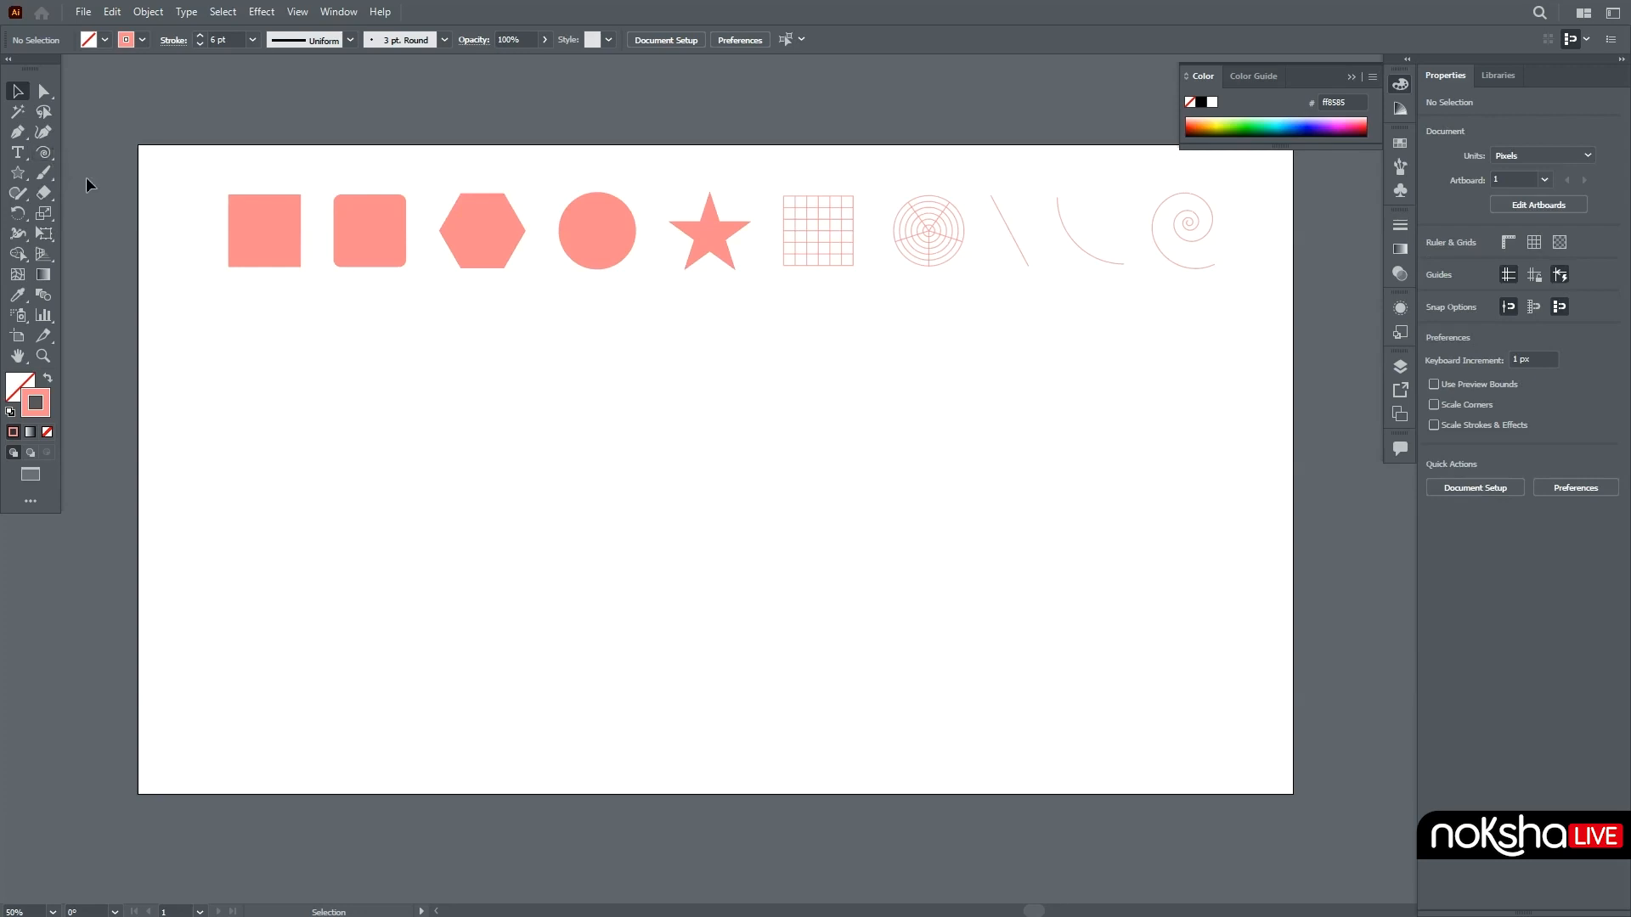
Draw a spiral about 401 × 332 px near the artboard's centre
{"action": "left_click", "coordinate": [43, 155]}
{"action": "mouse_move", "coordinate": [687, 505]}
{"action": "left_mouse_down"}
{"action": "mouse_move", "coordinate": [841, 539]}
{"action": "mouse_move", "coordinate": [881, 580]}
{"action": "mouse_move", "coordinate": [827, 575]}
{"action": "mouse_move", "coordinate": [1006, 610]}
{"action": "mouse_move", "coordinate": [781, 536]}
{"action": "mouse_move", "coordinate": [934, 556]}
{"action": "mouse_move", "coordinate": [841, 543]}
{"action": "left_mouse_up"}
{"action": "key", "text": "v"}
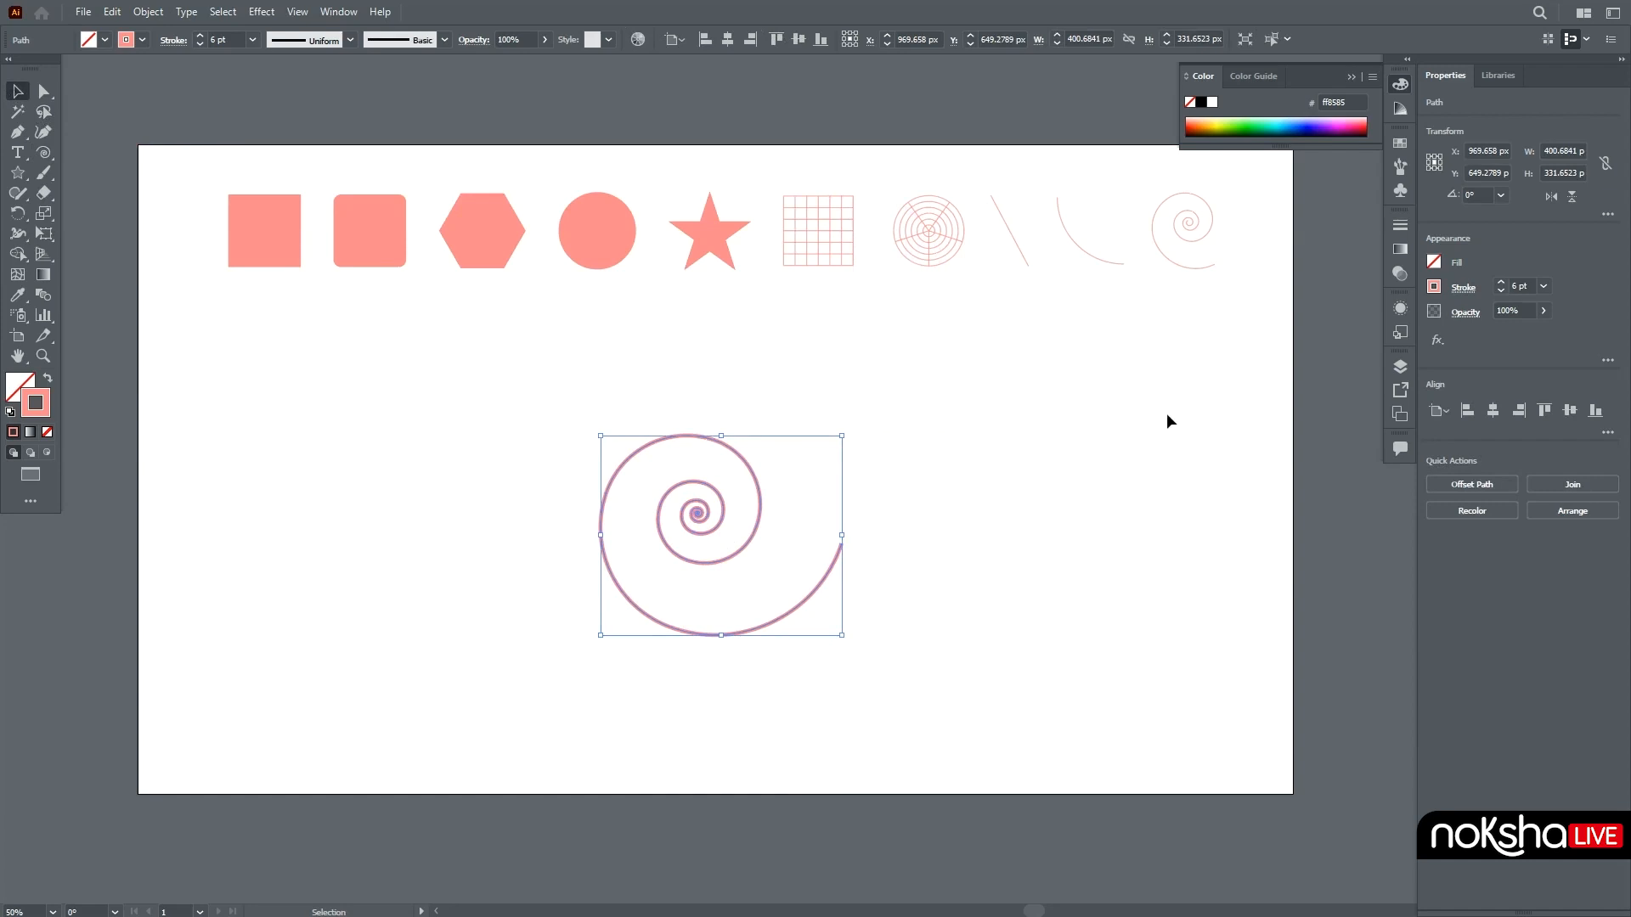
{"action": "left_click", "coordinate": [1002, 466]}
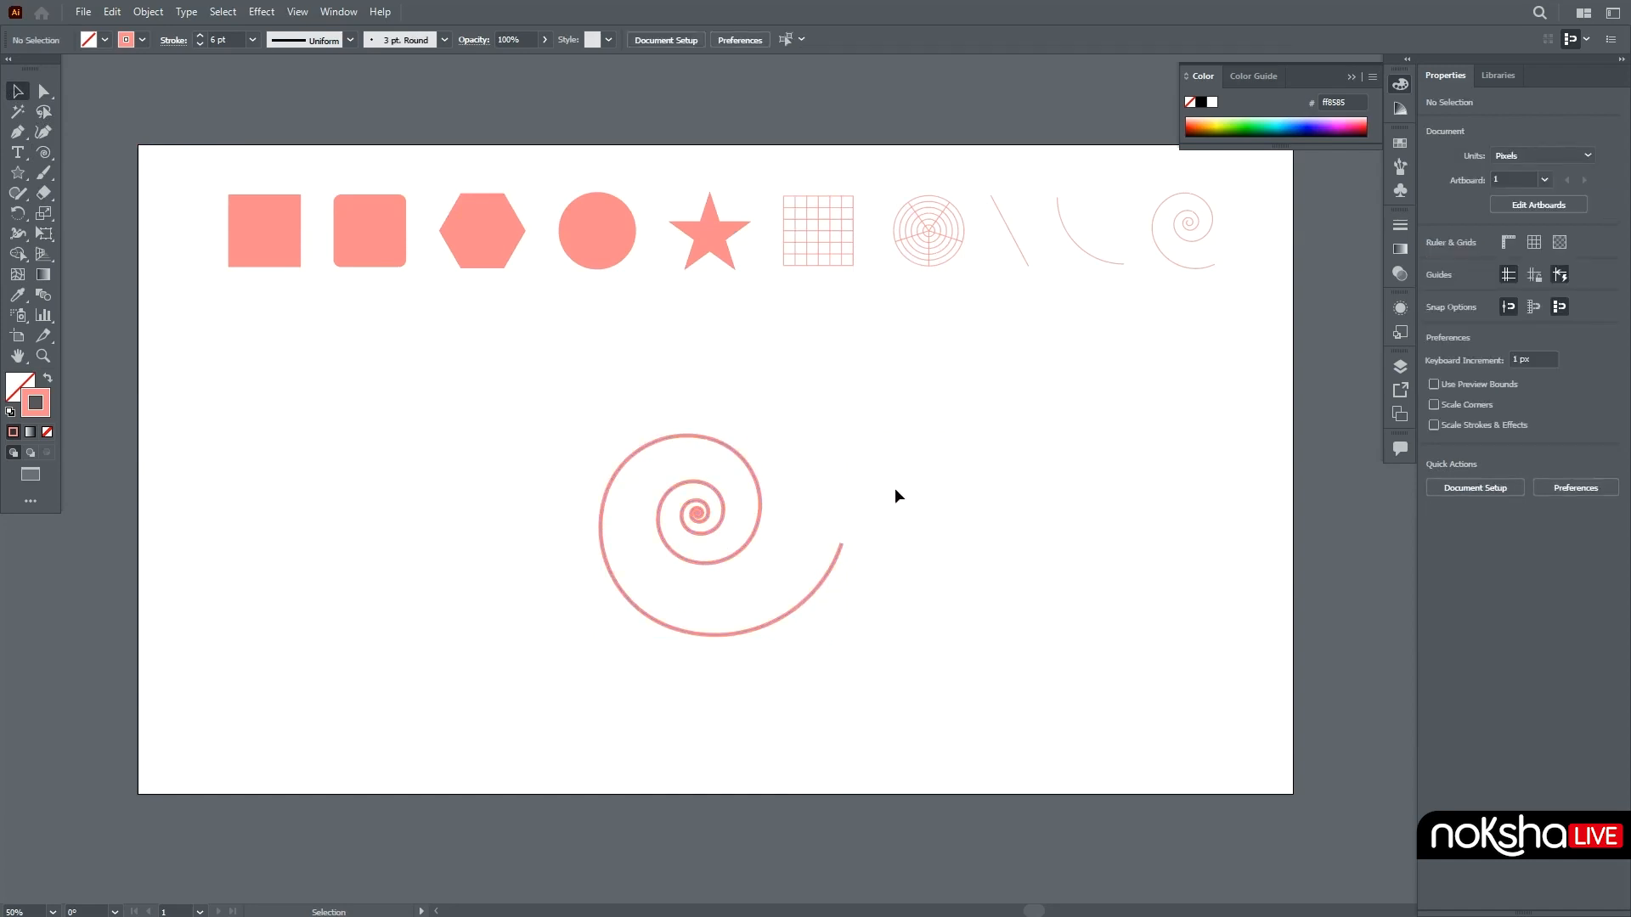
Select the spiral and delete it
{"action": "left_click", "coordinate": [722, 514]}
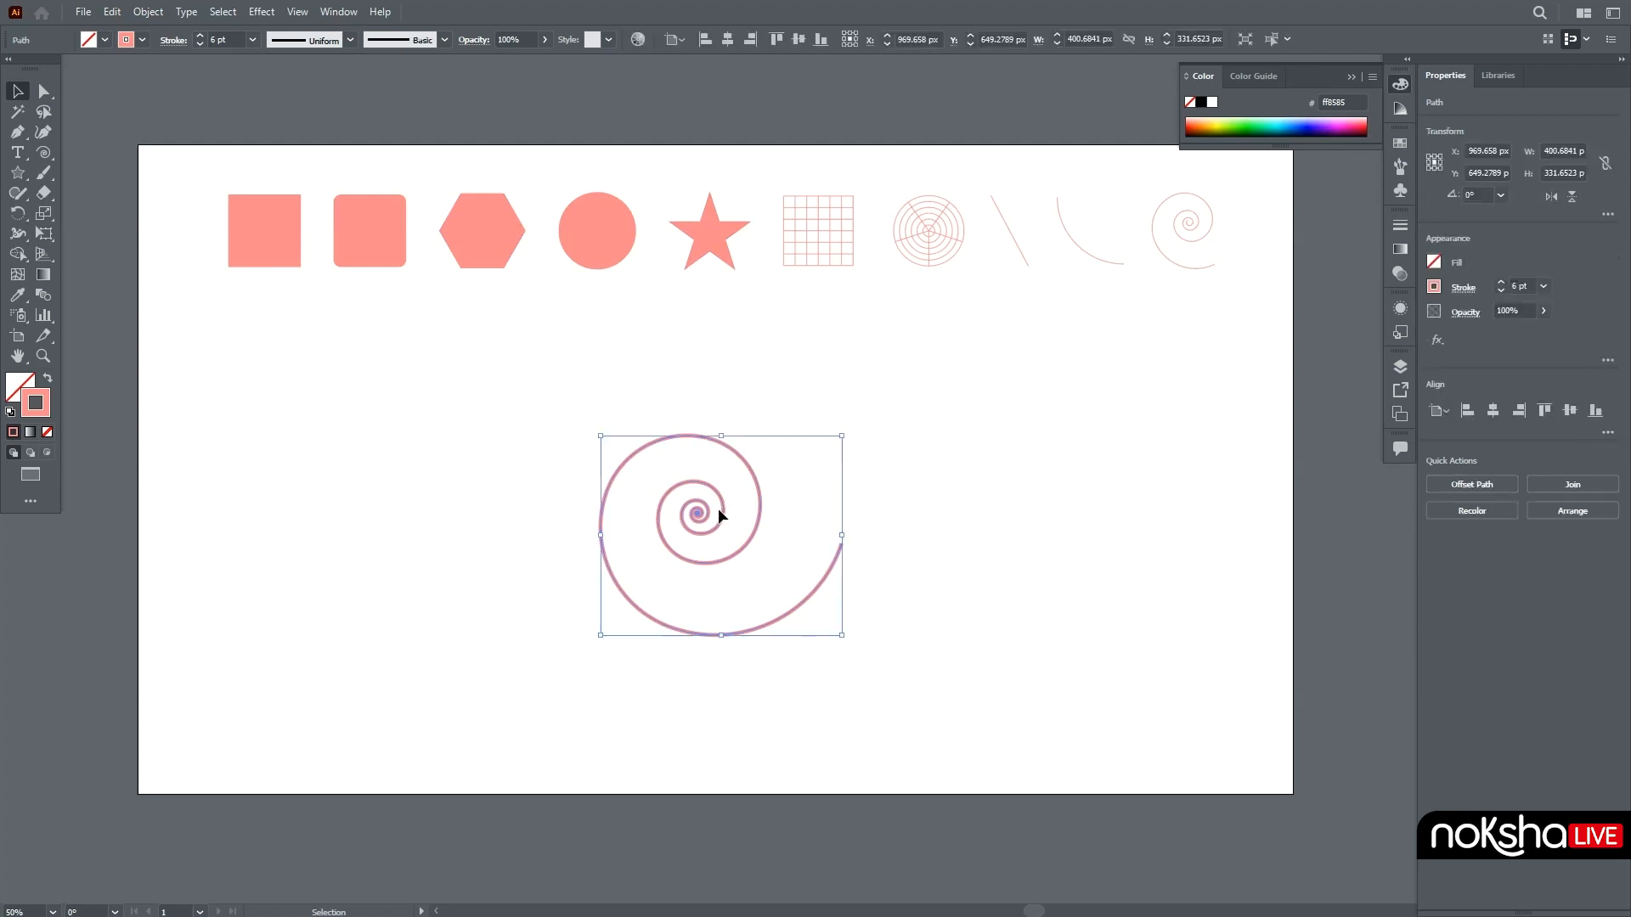
{"action": "key", "text": "Delete"}
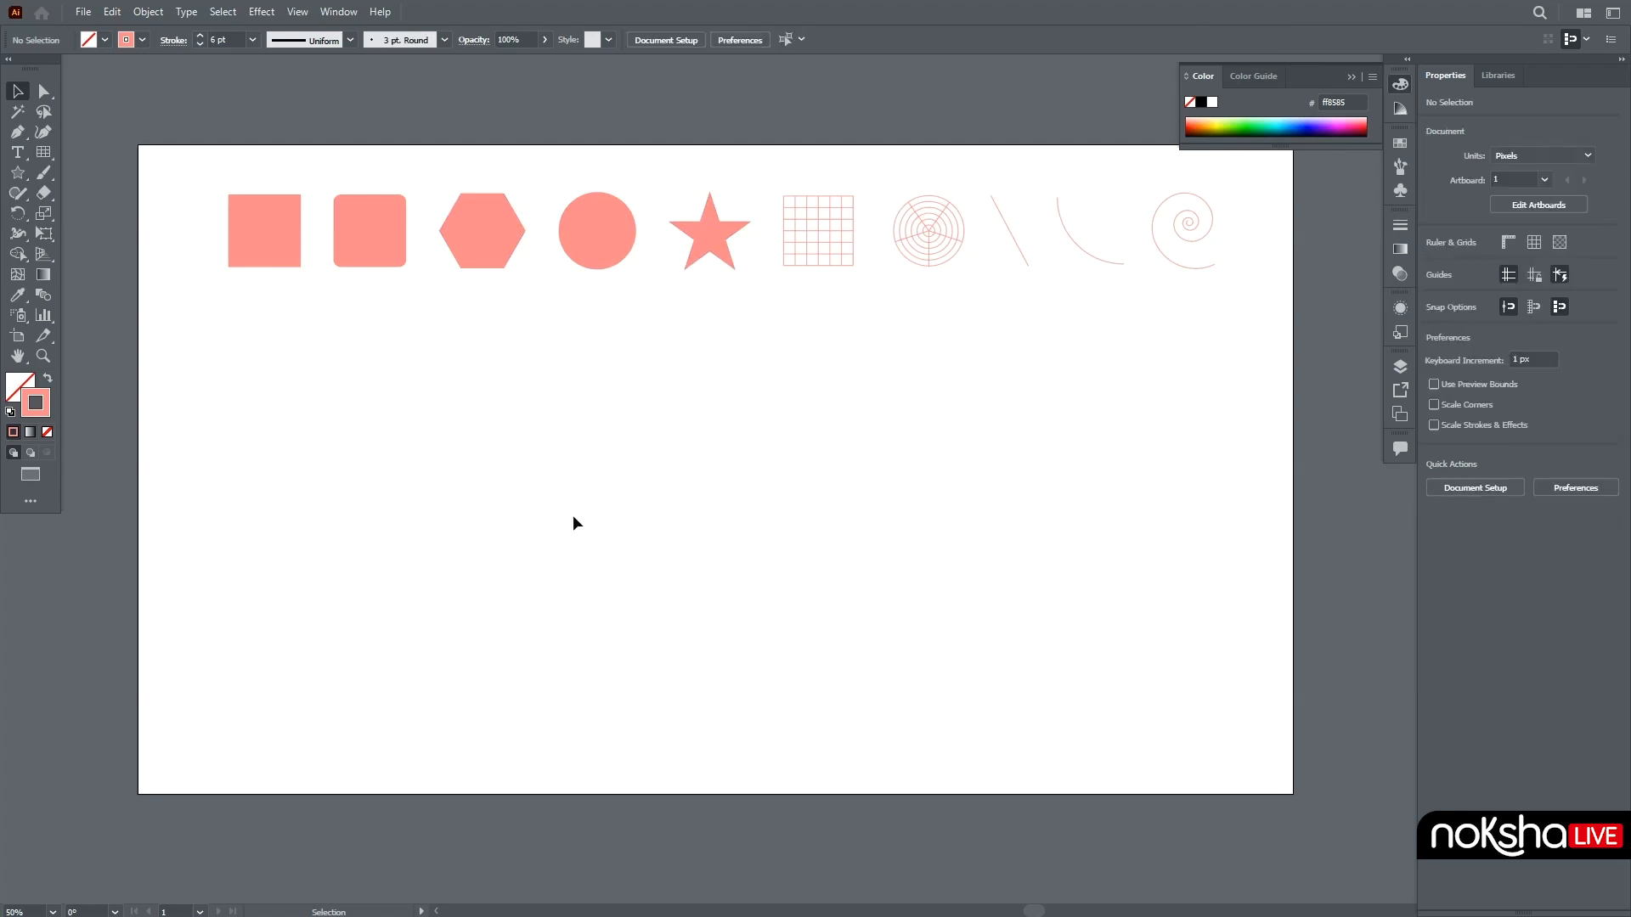
Draw a rectangular grid about 559 × 277 px, varying its rows and columns while drawing and ending with two rows and three columns
{"action": "left_click", "coordinate": [44, 154]}
{"action": "left_click_drag", "start_coordinate": [691, 500], "coordinate": [1027, 666]}
{"action": "key", "text": "Up"}
{"action": "key", "text": "Up"}
{"action": "key", "text": "Up"}
{"action": "key", "text": "Up"}
{"action": "key", "text": "Down"}
{"action": "key", "text": "Down"}
{"action": "key", "text": "Down"}
{"action": "key", "text": "Down"}
{"action": "key", "text": "Down"}
{"action": "key", "text": "Down"}
{"action": "key", "text": "Down"}
{"action": "key", "text": "Down"}
{"action": "key", "text": "Left"}
{"action": "key", "text": "Left"}
{"action": "key", "text": "Left"}
{"action": "left_click", "coordinate": [17, 91]}
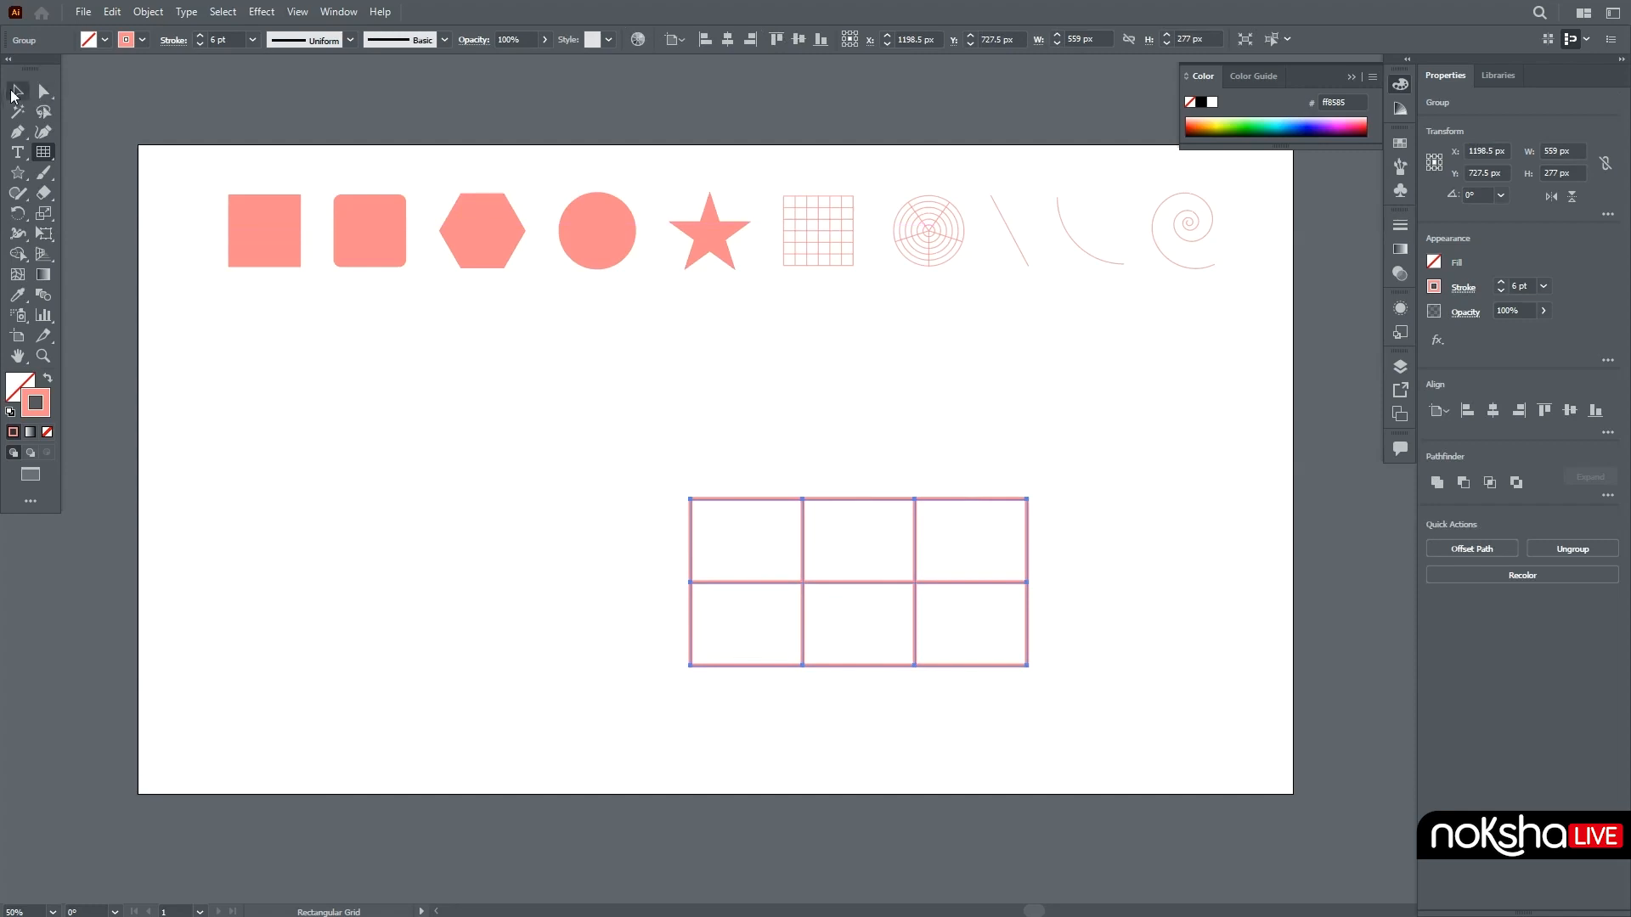
Remove the rectangular grid from the artboard
{"action": "left_click", "coordinate": [605, 400]}
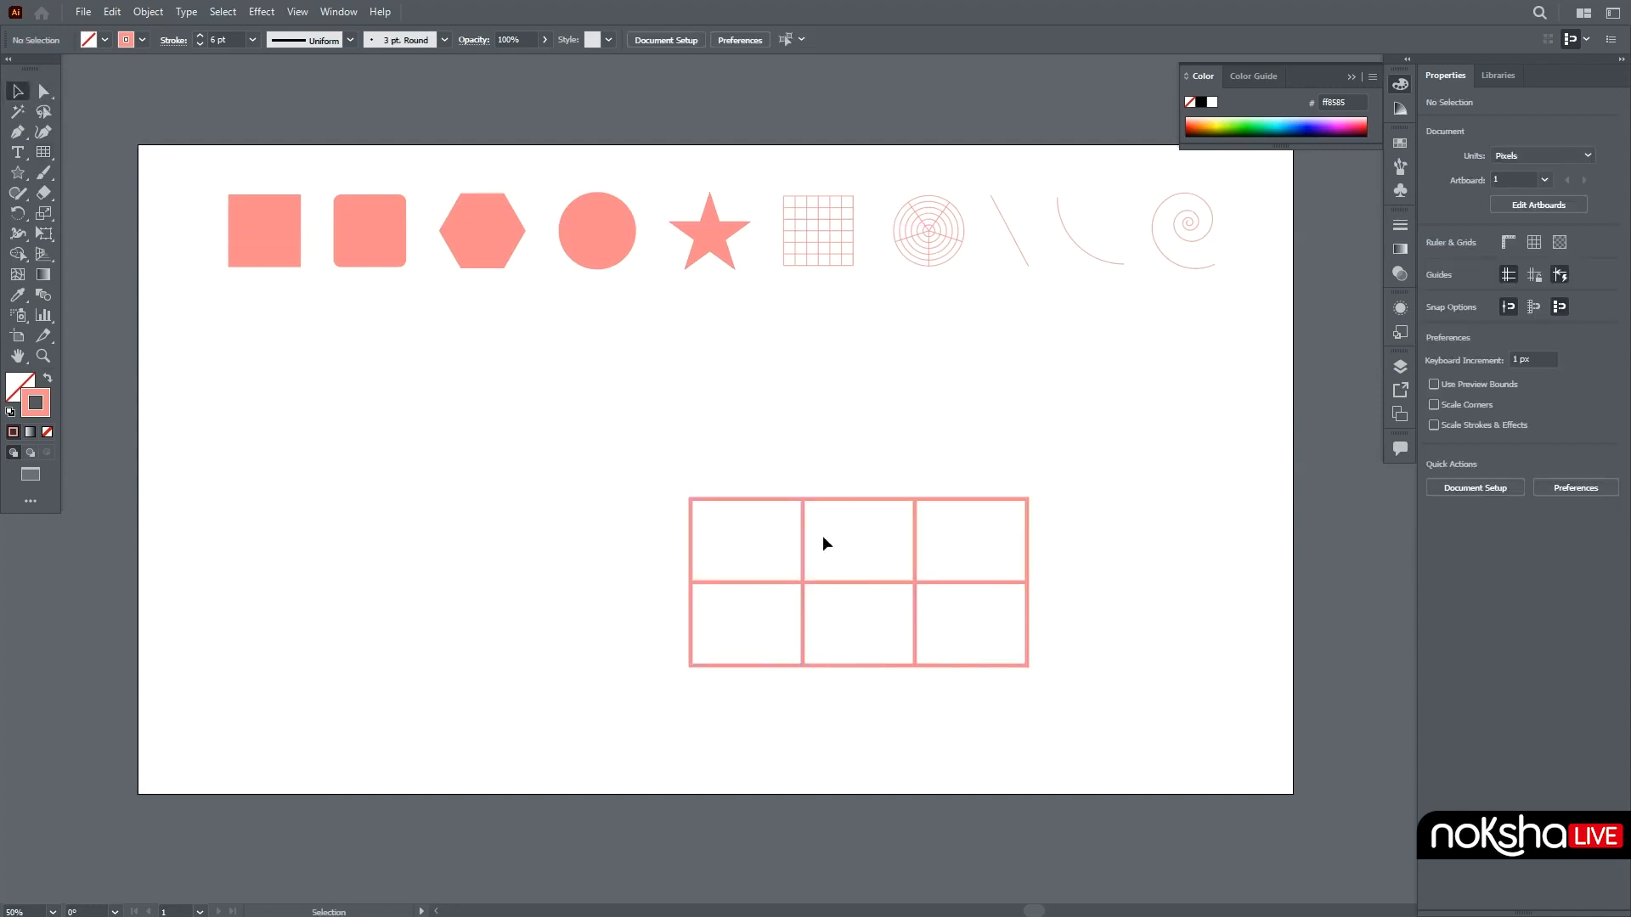
{"action": "key", "text": "ctrl+z"}
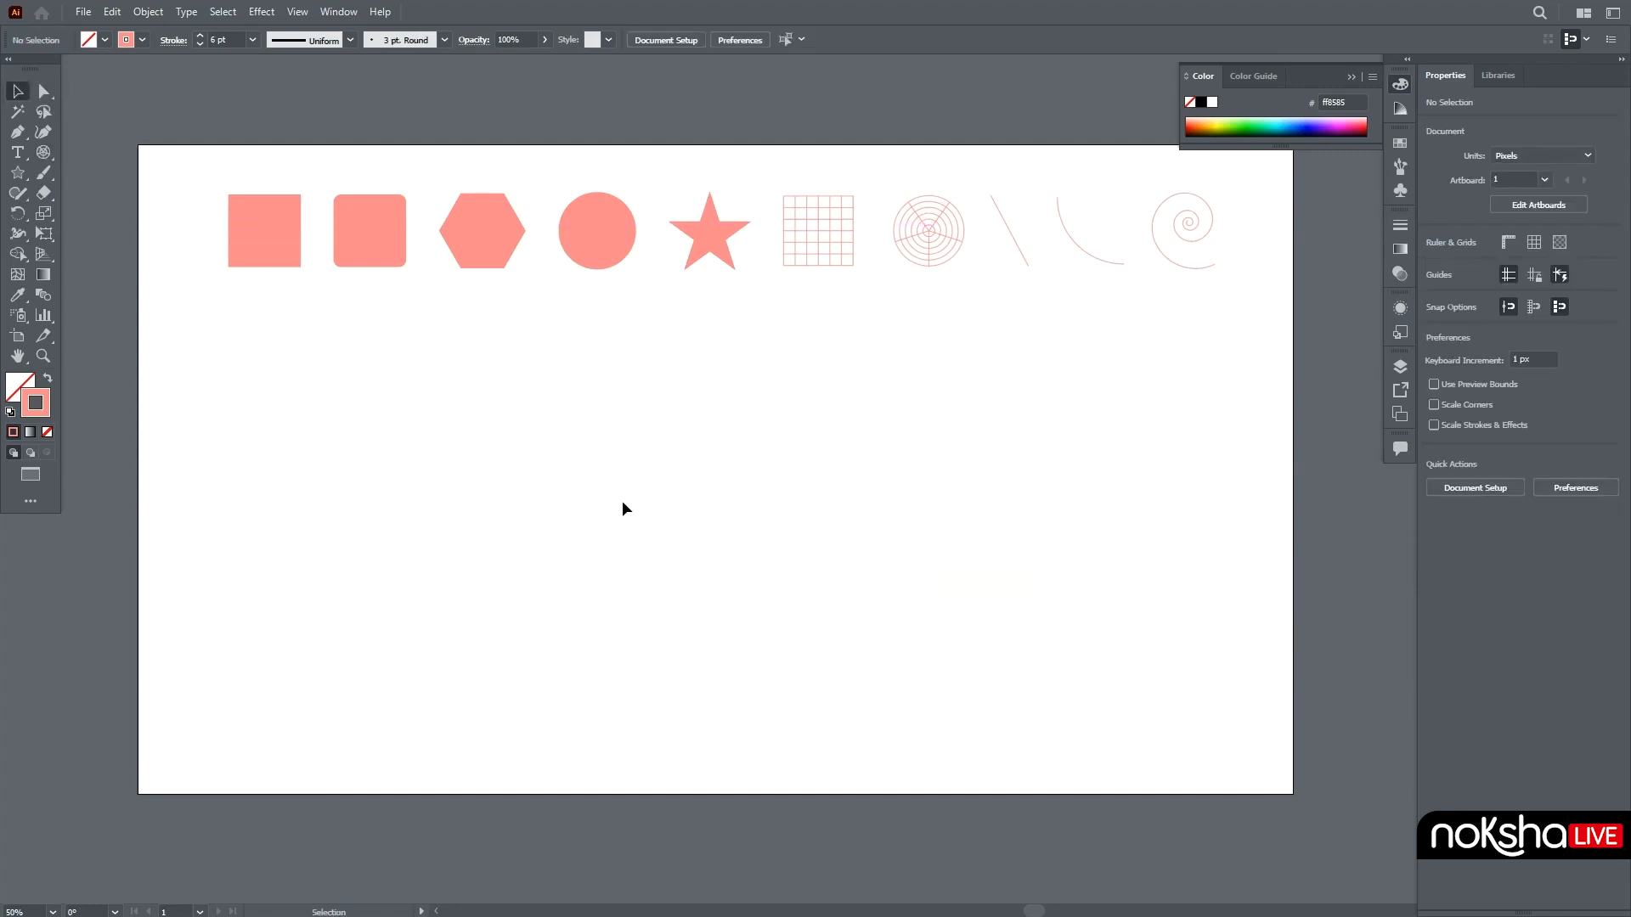
Draw a polar grid about 464 × 468 px, varying its rings while drawing and ending with six rings and five spokes
{"action": "left_click", "coordinate": [48, 150]}
{"action": "left_click_drag", "start_coordinate": [709, 490], "coordinate": [990, 772]}
{"action": "key", "text": "Up"}
{"action": "key", "text": "Up"}
{"action": "key", "text": "Up"}
{"action": "key", "text": "Up"}
{"action": "key", "text": "Up"}
{"action": "key", "text": "Down"}
{"action": "key", "text": "Down"}
{"action": "key", "text": "Down"}
{"action": "key", "text": "Down"}
{"action": "key", "text": "Down"}
{"action": "key", "text": "Down"}
{"action": "key", "text": "Down"}
{"action": "key", "text": "Down"}
{"action": "key", "text": "Up"}
{"action": "key", "text": "Up"}
{"action": "key", "text": "Up"}
{"action": "key", "text": "v"}
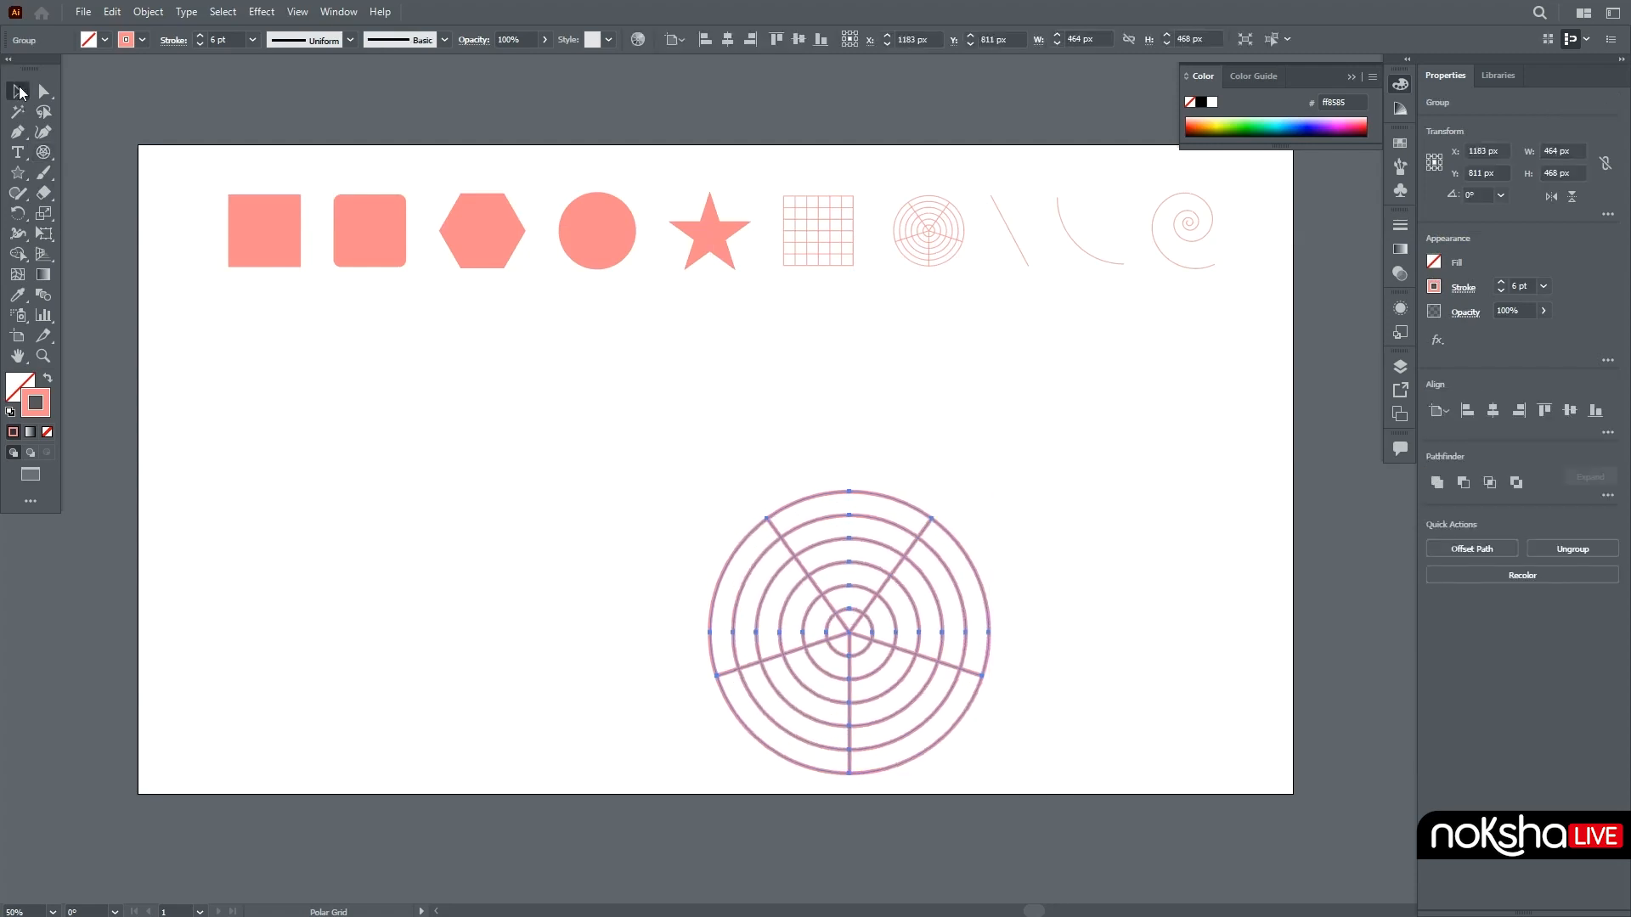
Move the polar grid towards the artboard's centre, to about X 990 px, Y 639 px, and deselect it
{"action": "left_click_drag", "start_coordinate": [869, 615], "coordinate": [714, 493]}
{"action": "left_click_drag", "start_coordinate": [825, 597], "coordinate": [712, 496]}
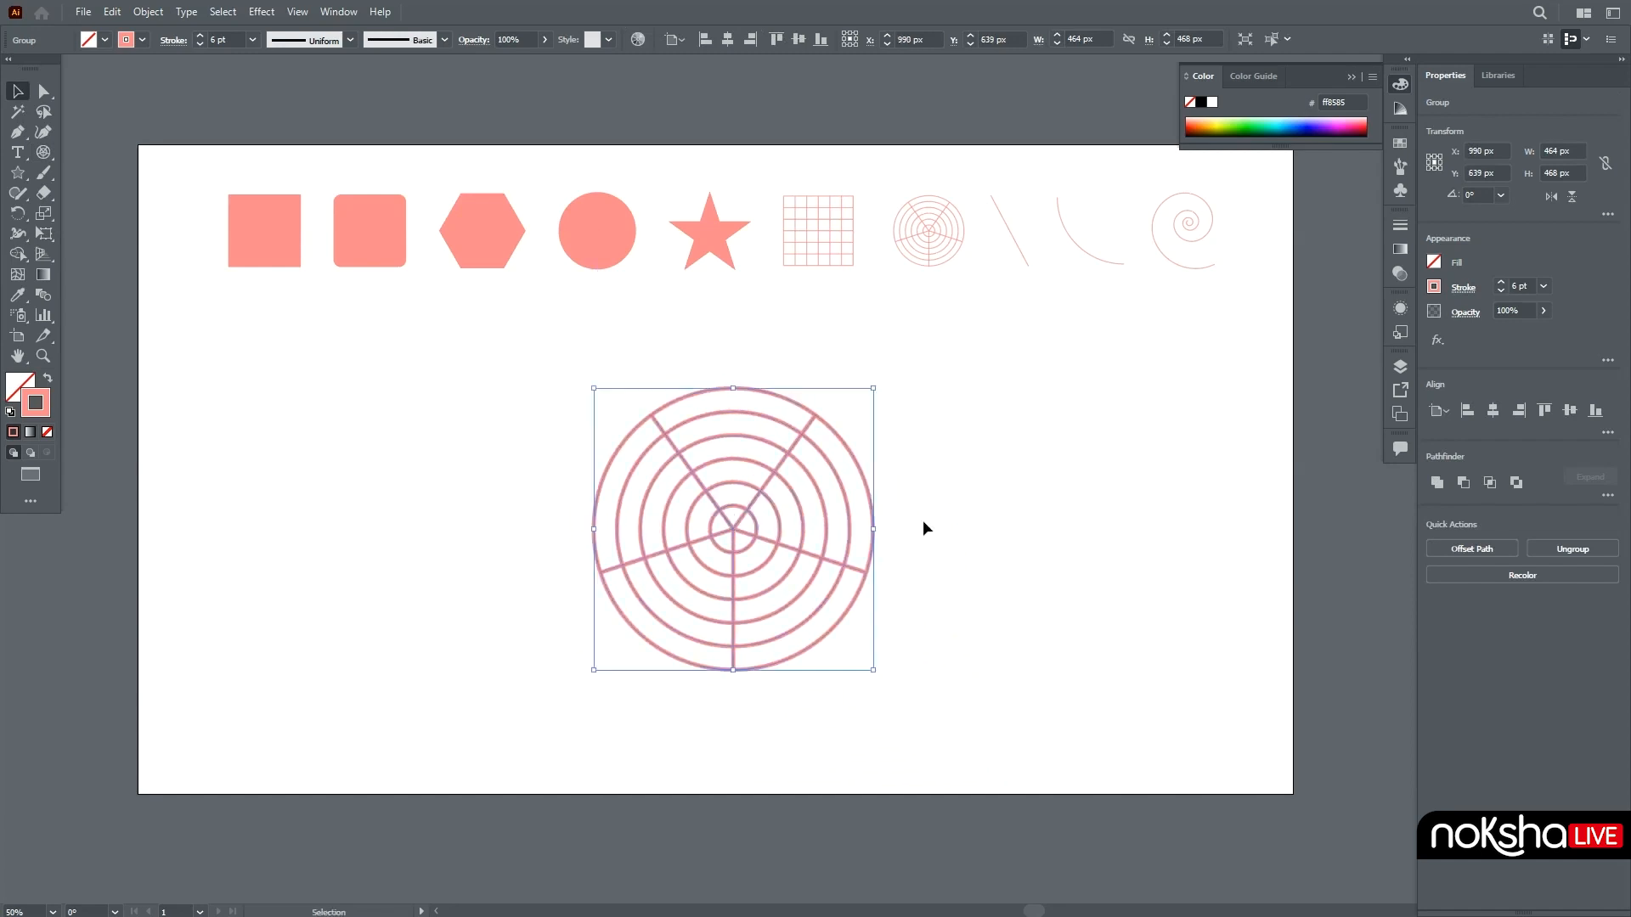
{"action": "left_click", "coordinate": [931, 521]}
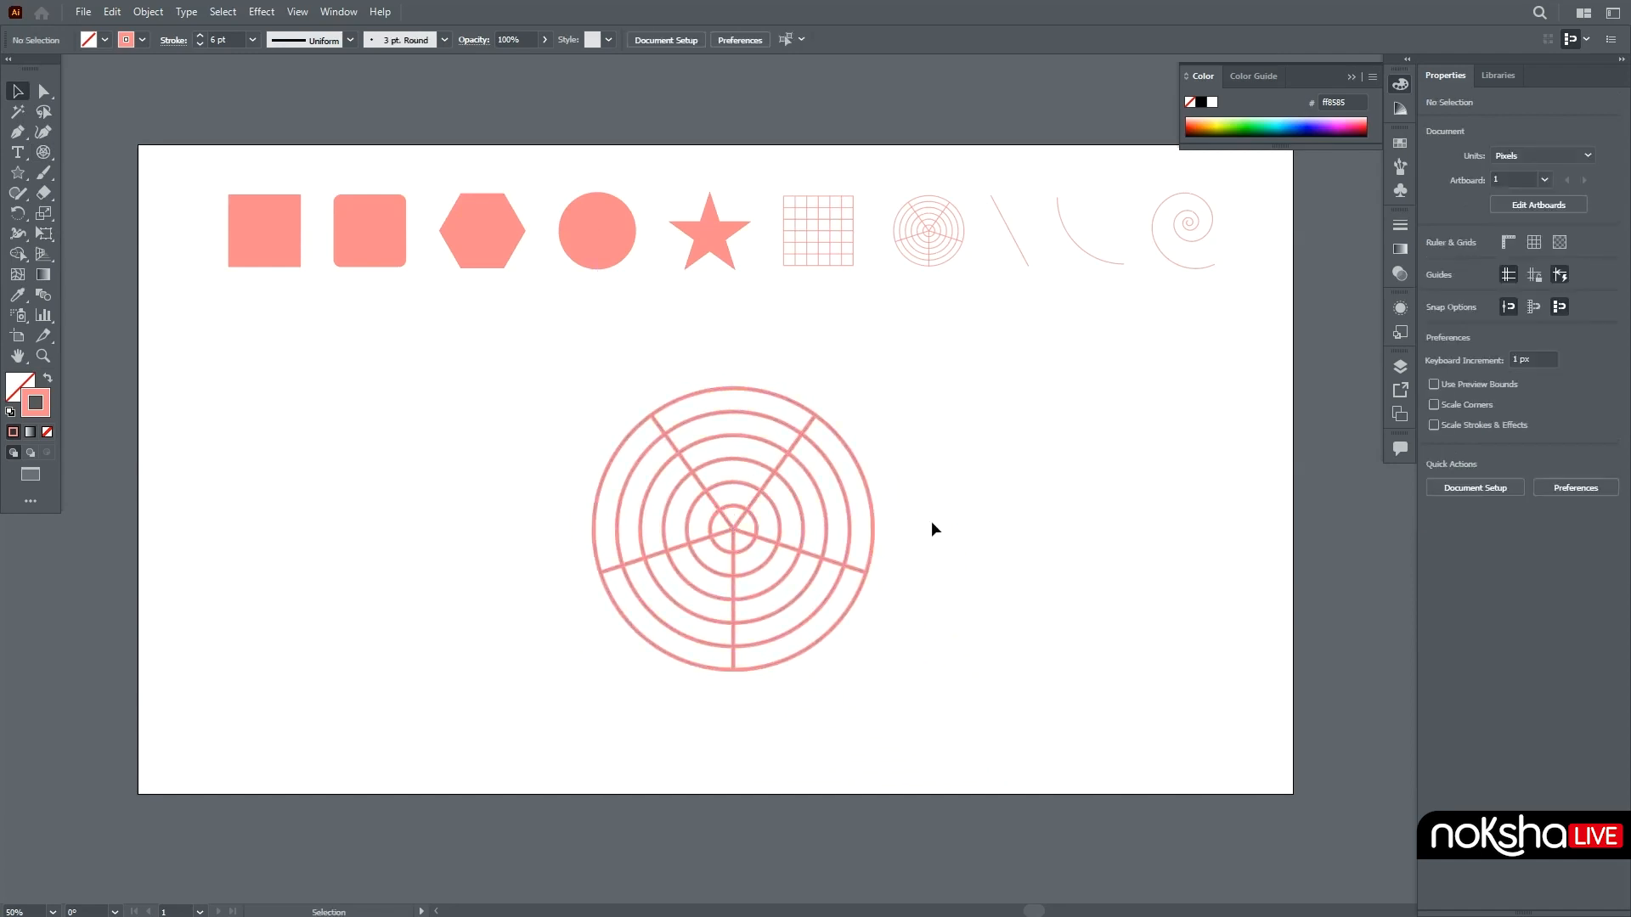